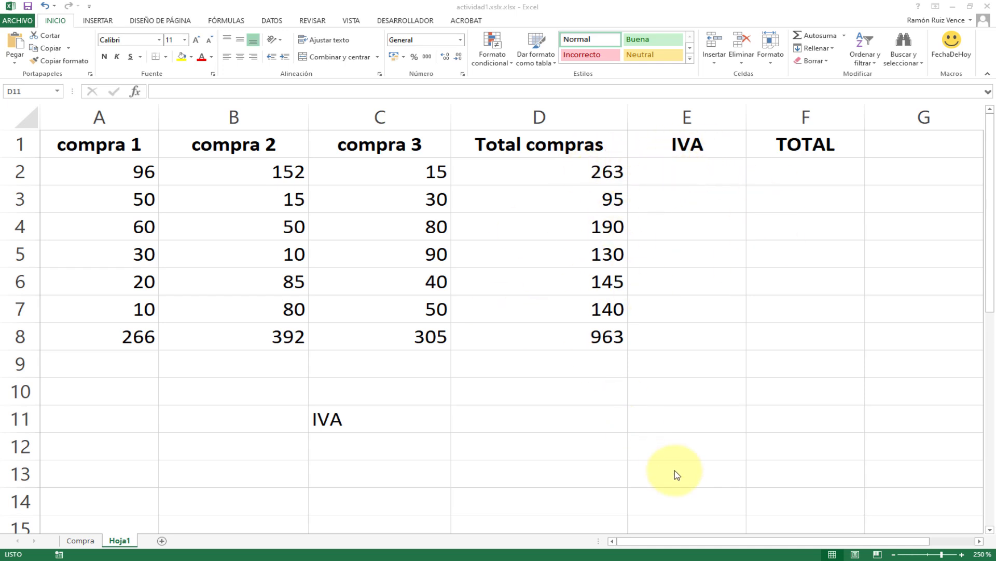
Enter 21 as the IVA rate in cell D11 and apply the percentage format to it
left_click(506, 417)
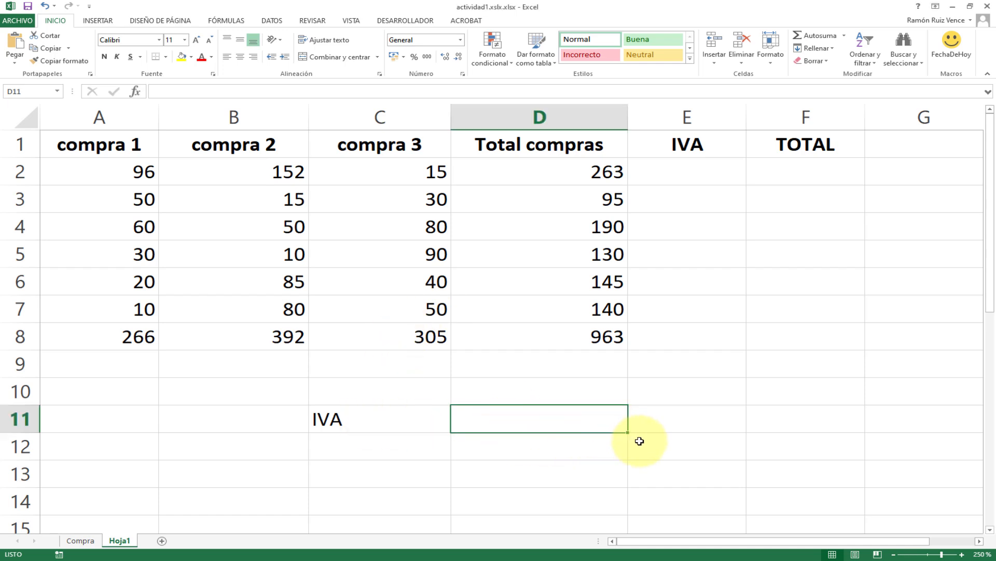
type("21")
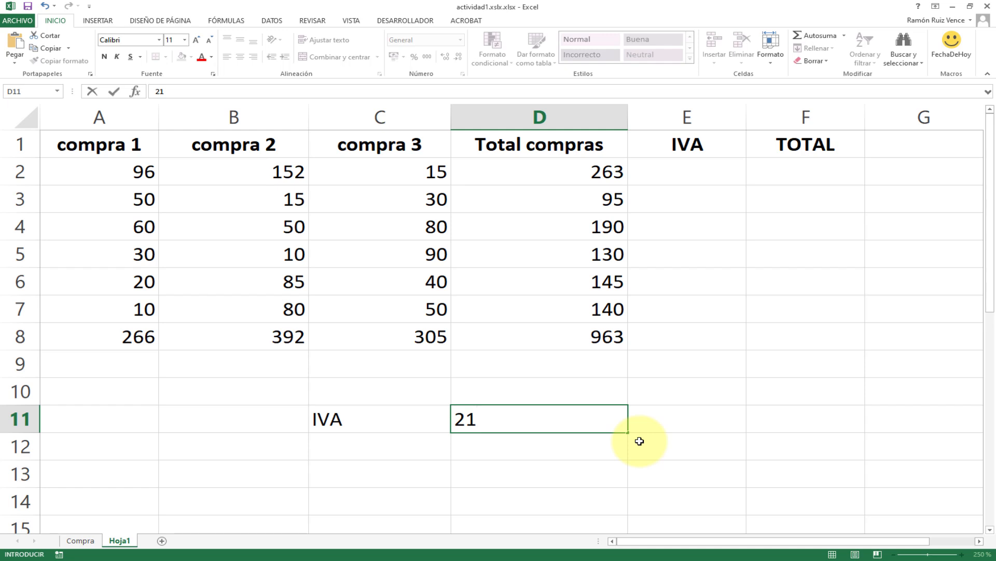
key("Return")
left_click(605, 417)
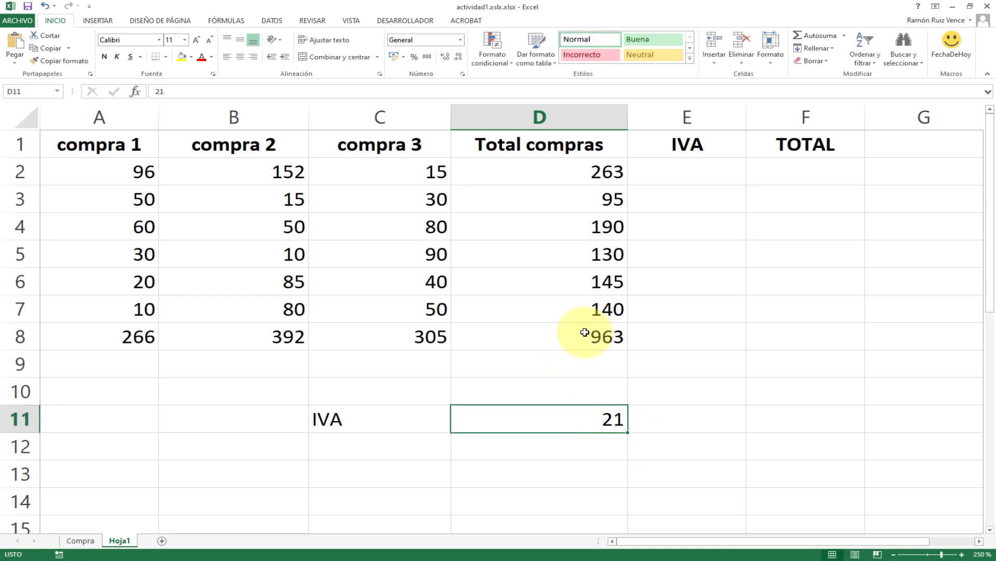
left_click(414, 57)
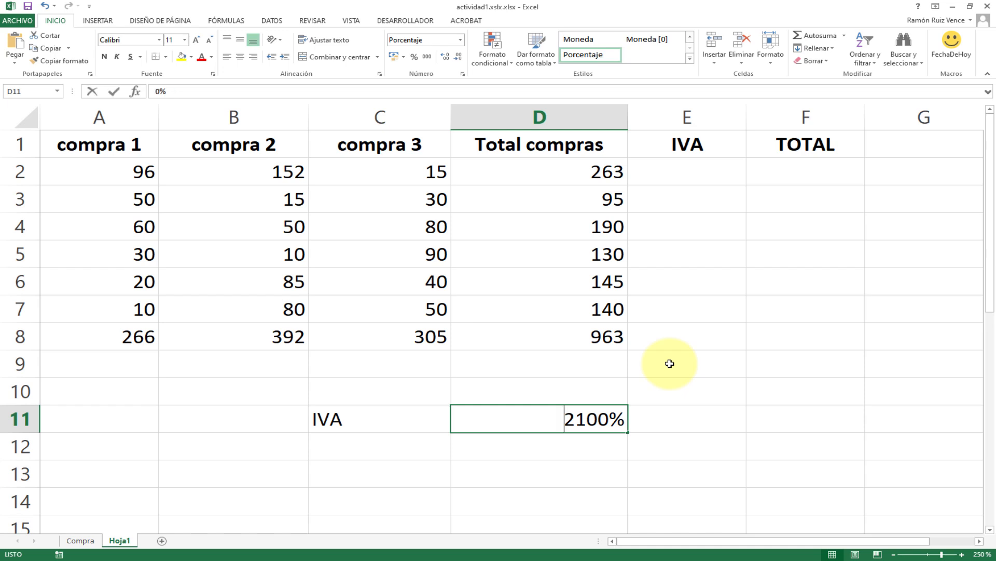
Re-enter the IVA rate in cell D11 as 21%
type(",21")
key("Return")
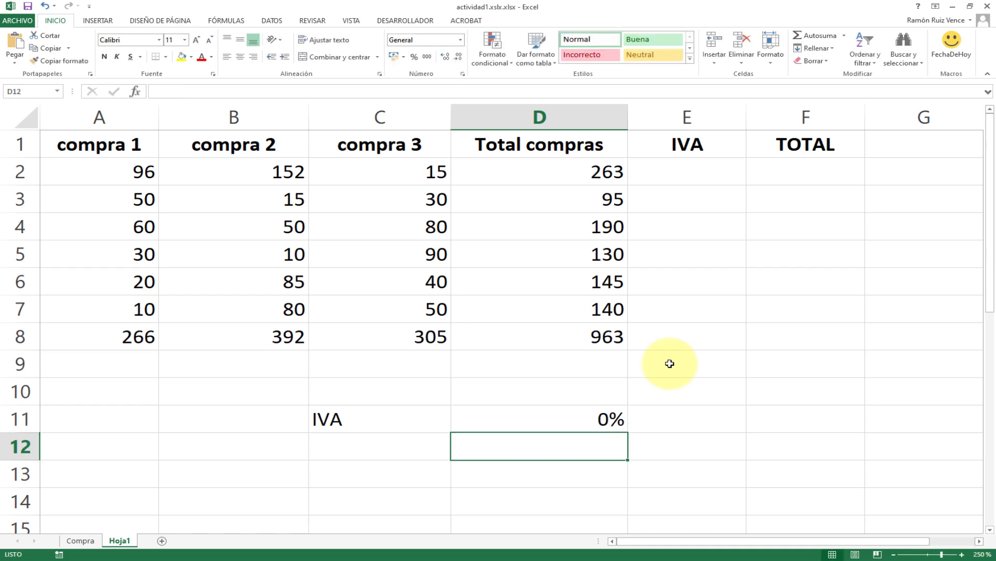
key("Up")
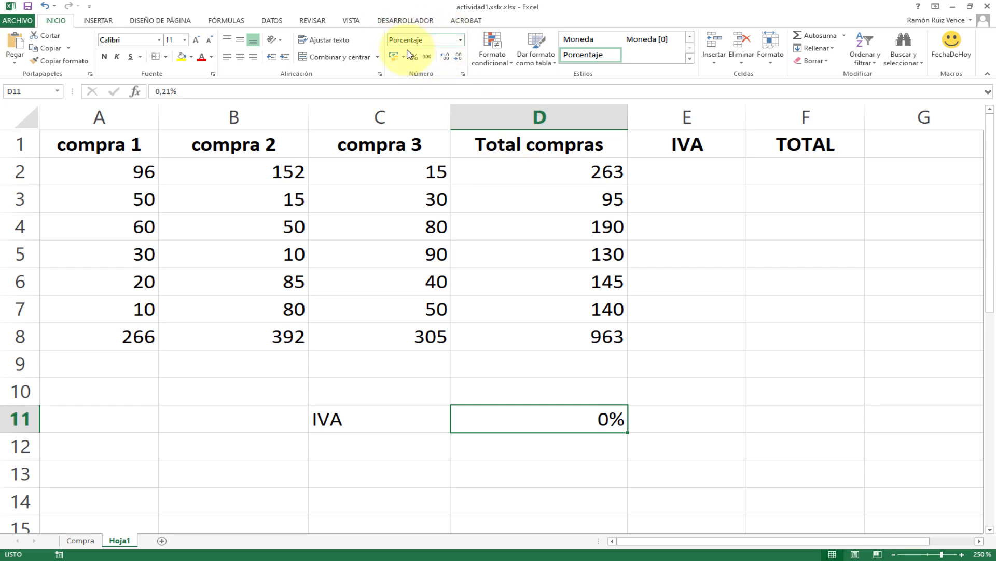
type("21")
key("Return")
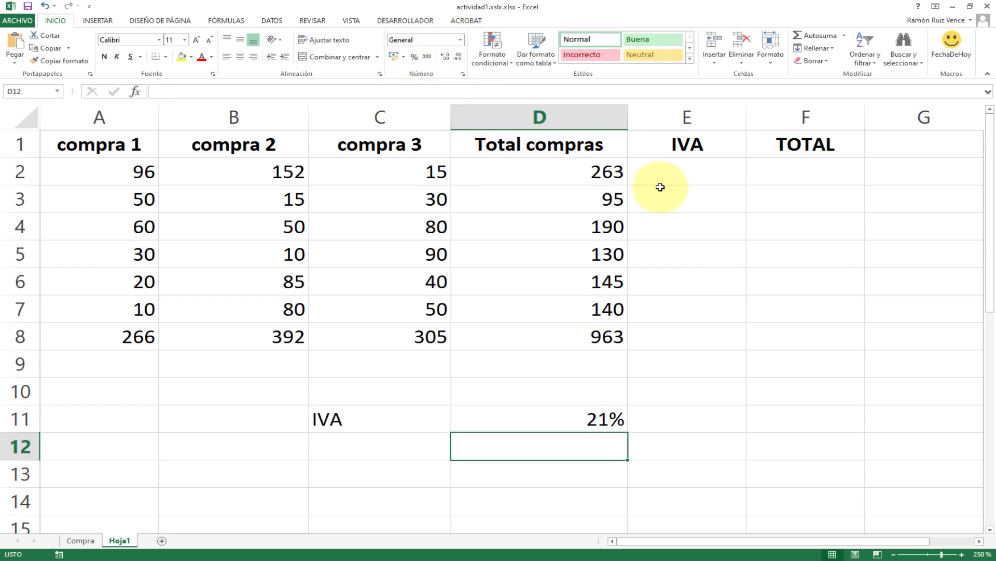
Switch cell D11 to the General number format and back to the percentage format
left_click(570, 420)
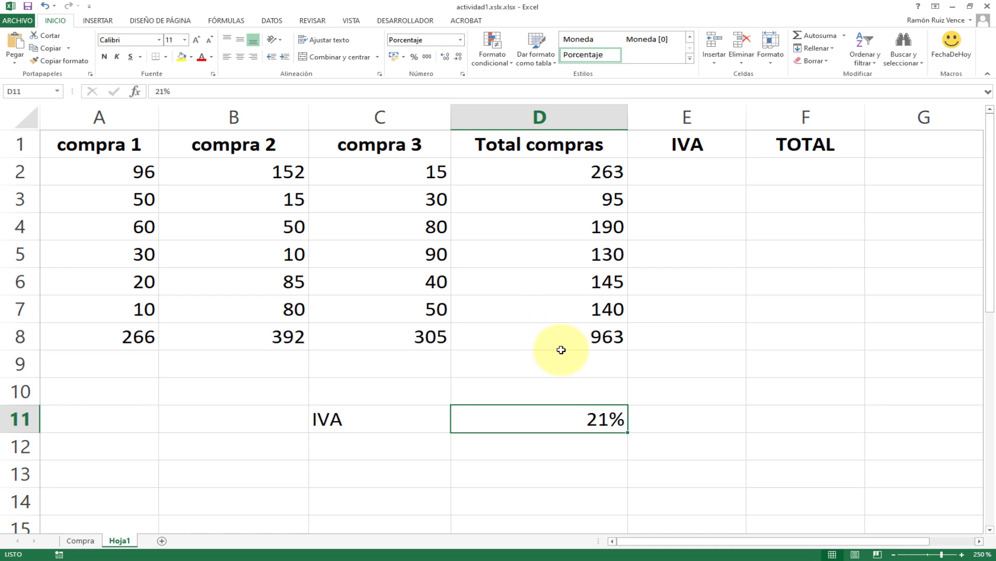
left_click(461, 43)
left_click(431, 61)
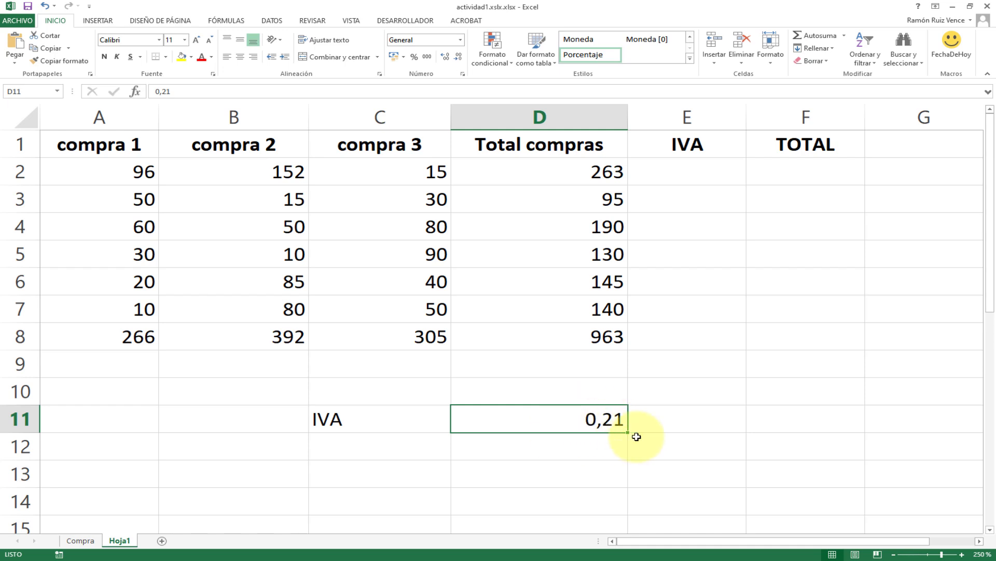
left_click(414, 57)
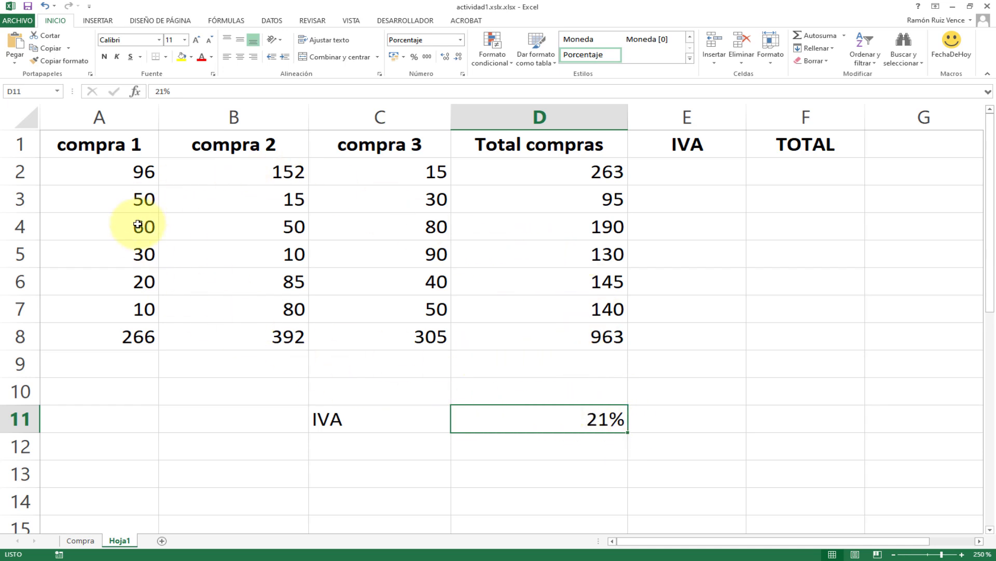
Apply the euro accounting format with two decimals to the amounts in A2:D8
left_click_drag(128, 172, 560, 334)
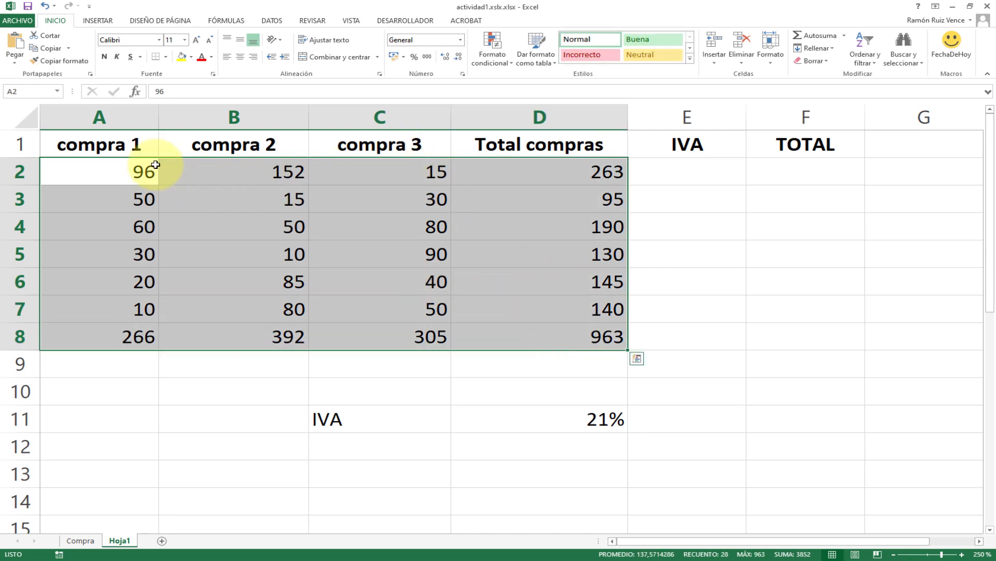
left_click(399, 59)
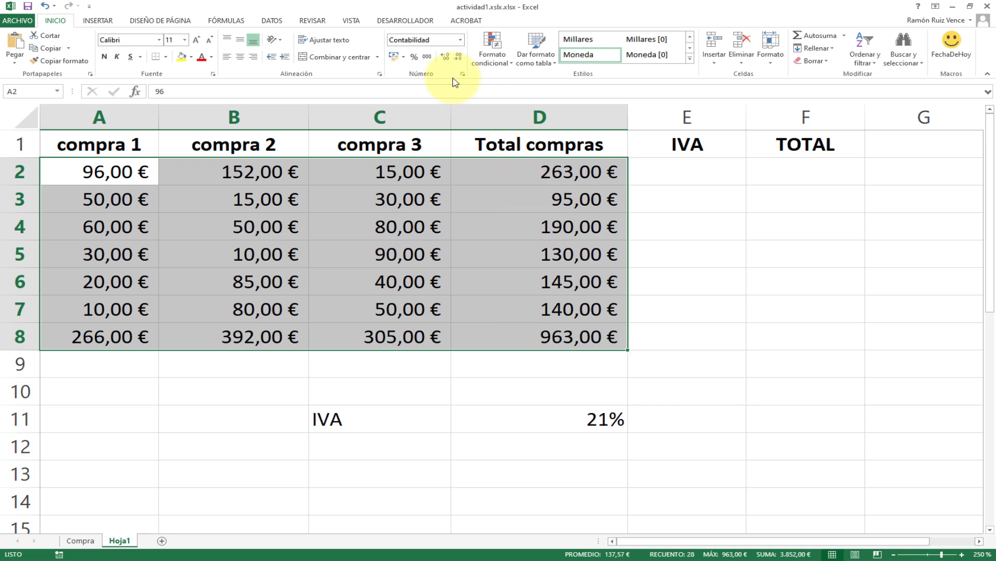
left_click(459, 57)
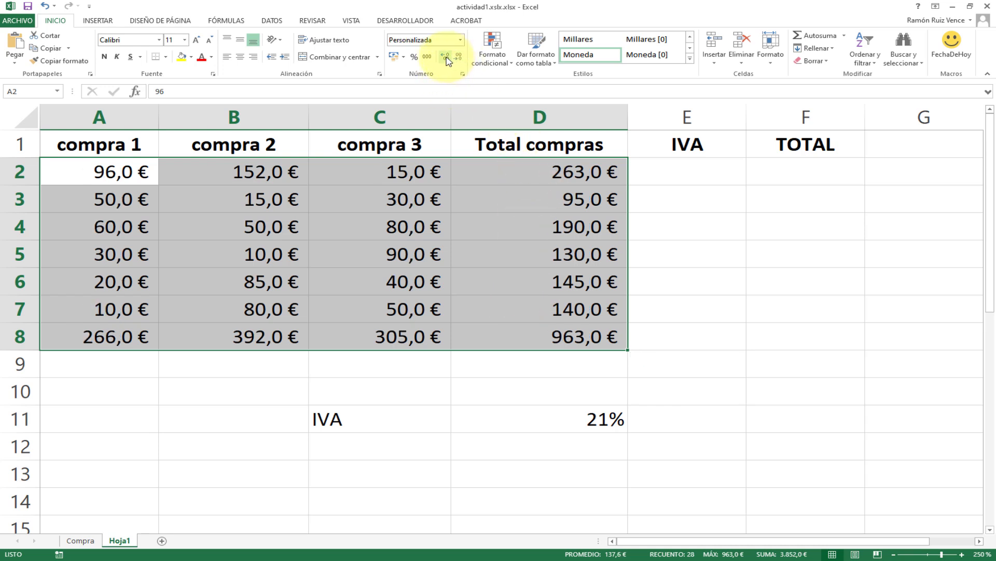
left_click(446, 57)
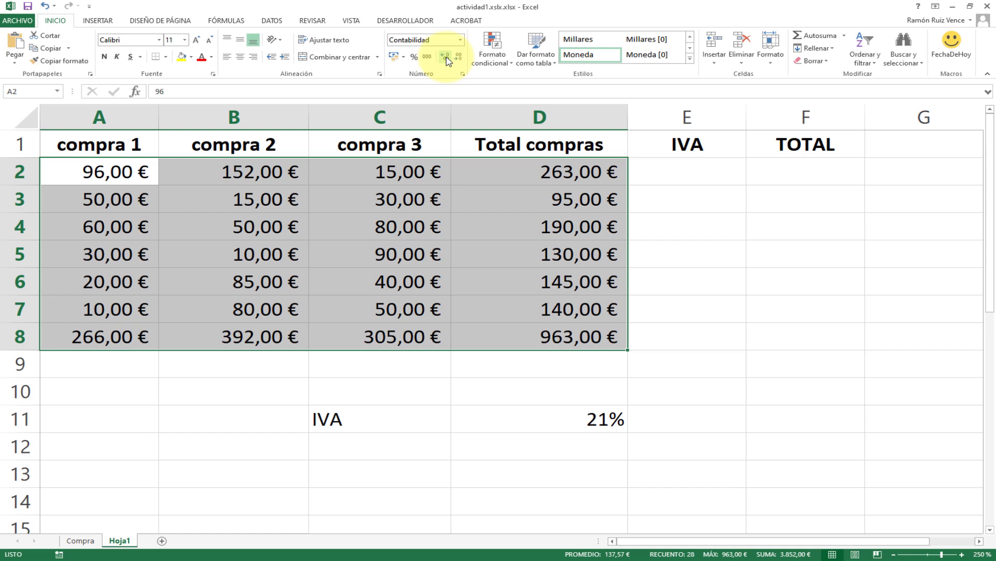
left_click(558, 258)
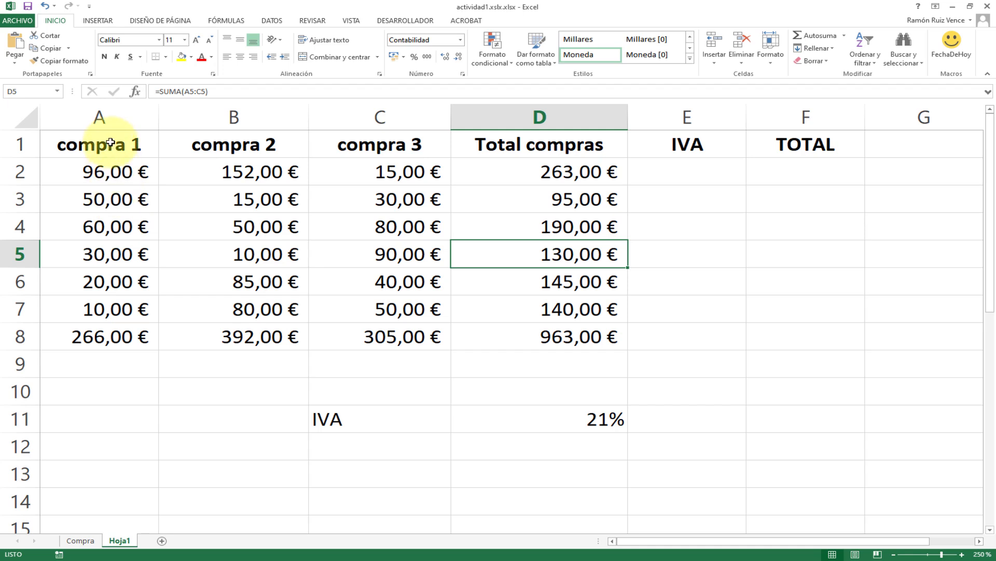
Move the table in A1:F8 one column over so that it starts in cell B1
left_click_drag(111, 146, 788, 347)
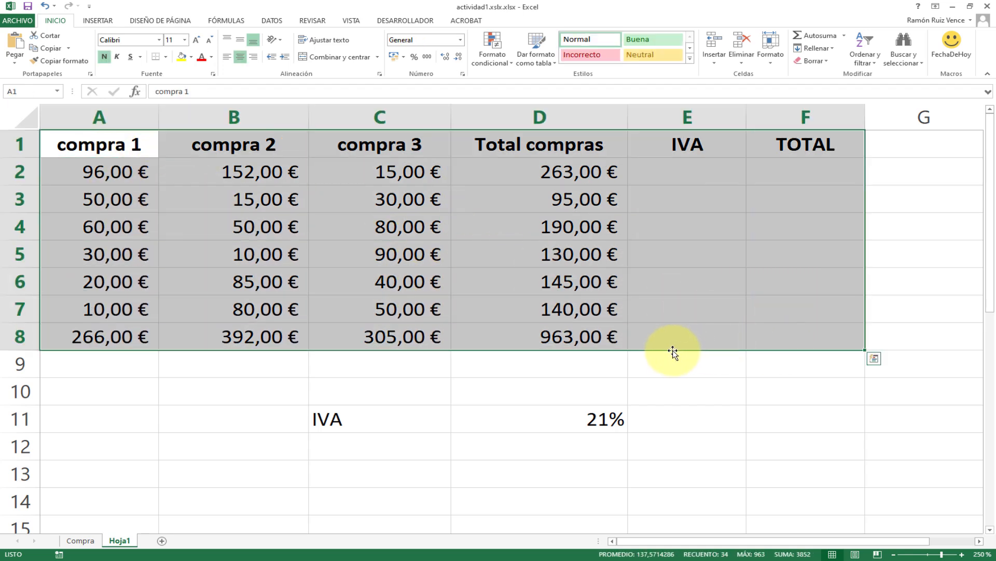
left_click_drag(673, 352, 774, 348)
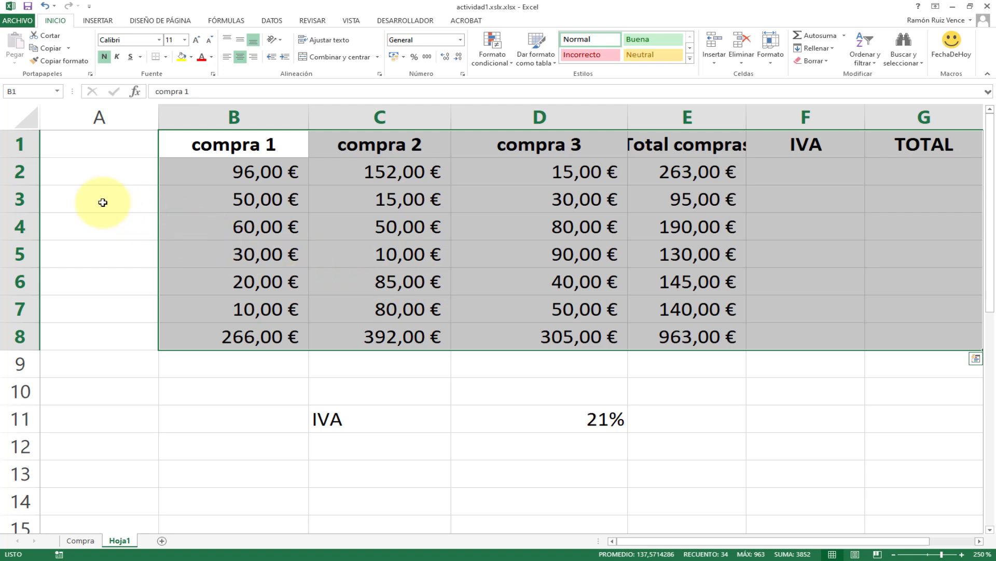
Label the rows with the months ENERO to JUNIO in A2:A7 by series fill, and enter SEMESTRE in A8
left_click(98, 178)
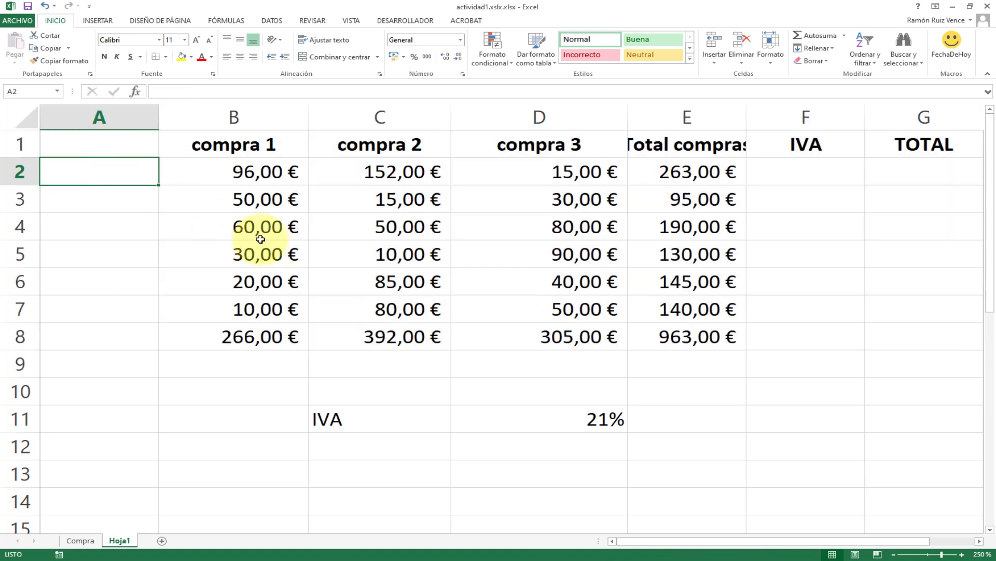
type("ENERO")
key("Return")
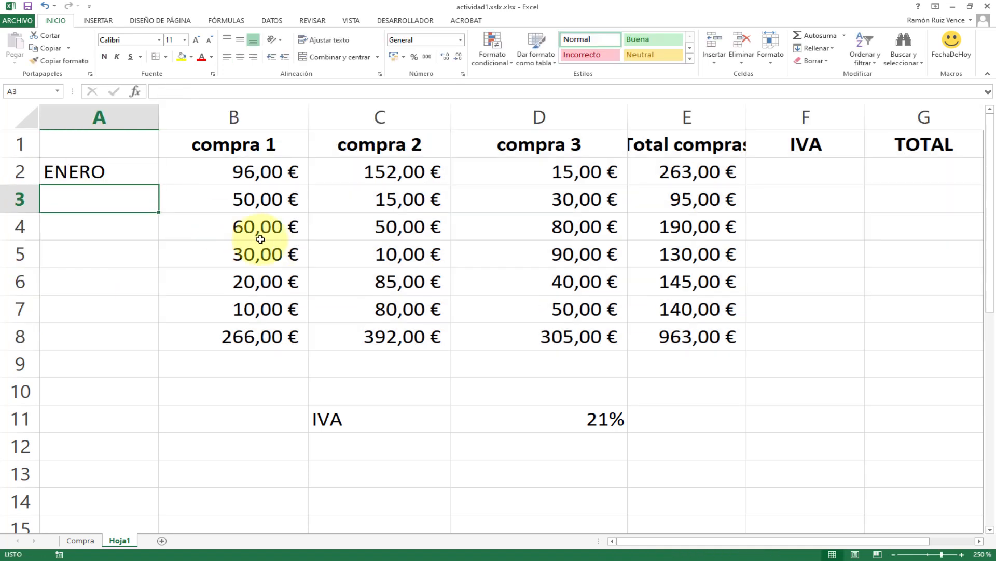
left_click(132, 166)
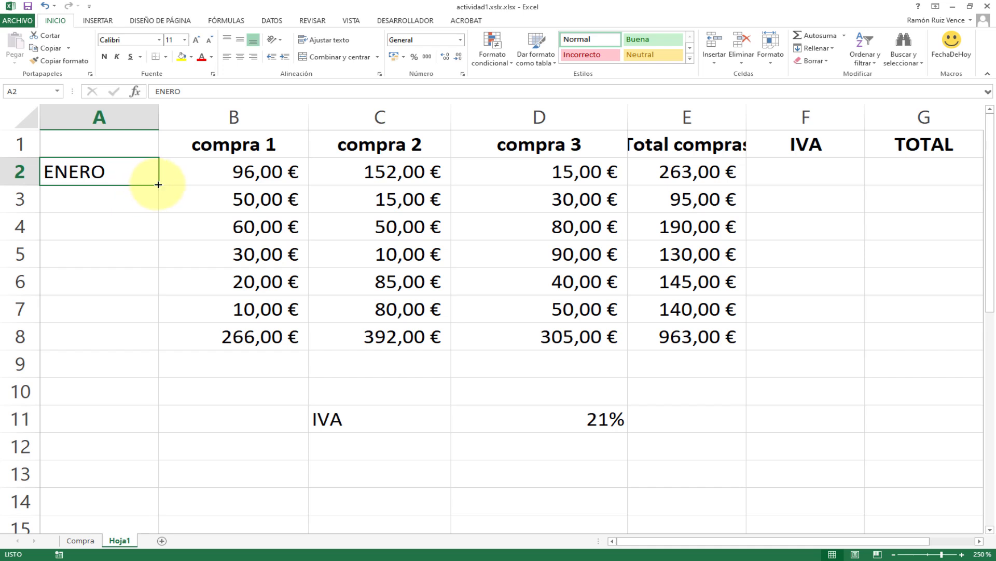
left_click_drag(158, 185, 167, 329)
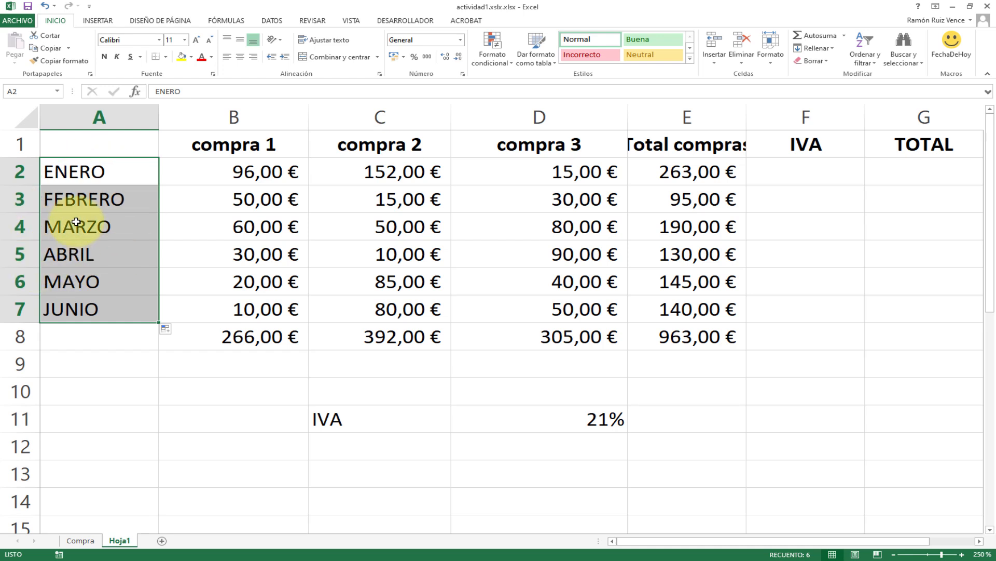
left_click(65, 333)
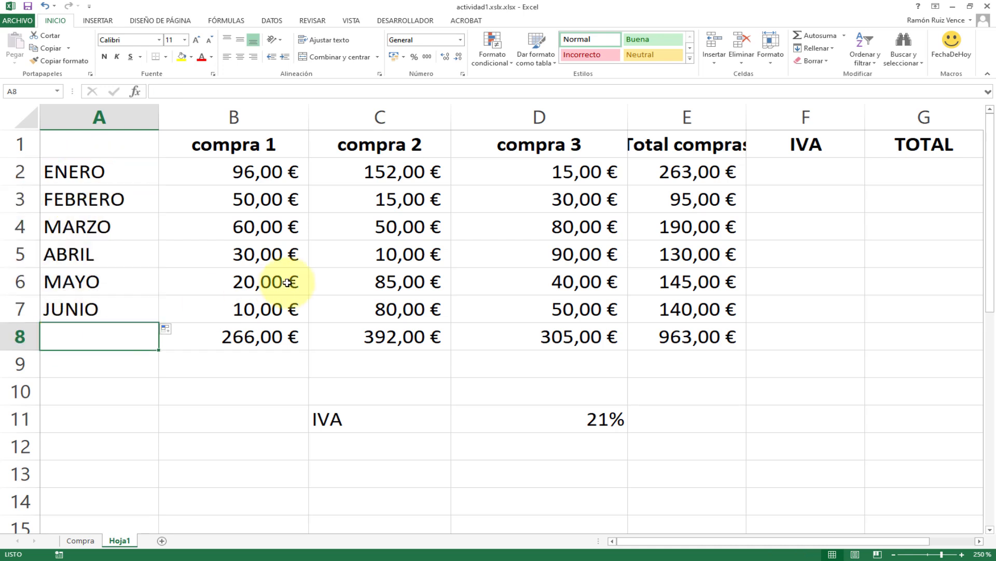
type("SEMESTRE")
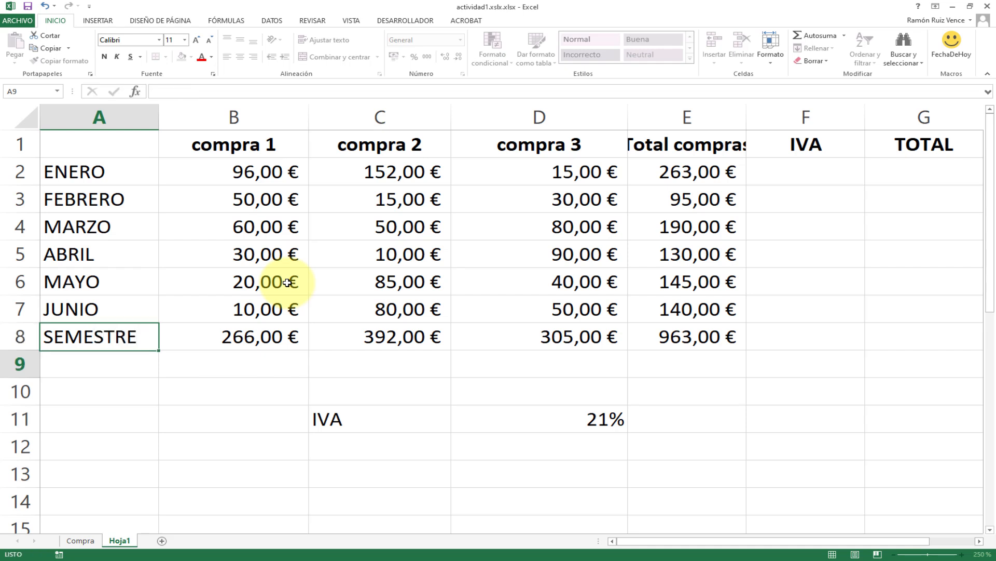
key("Return")
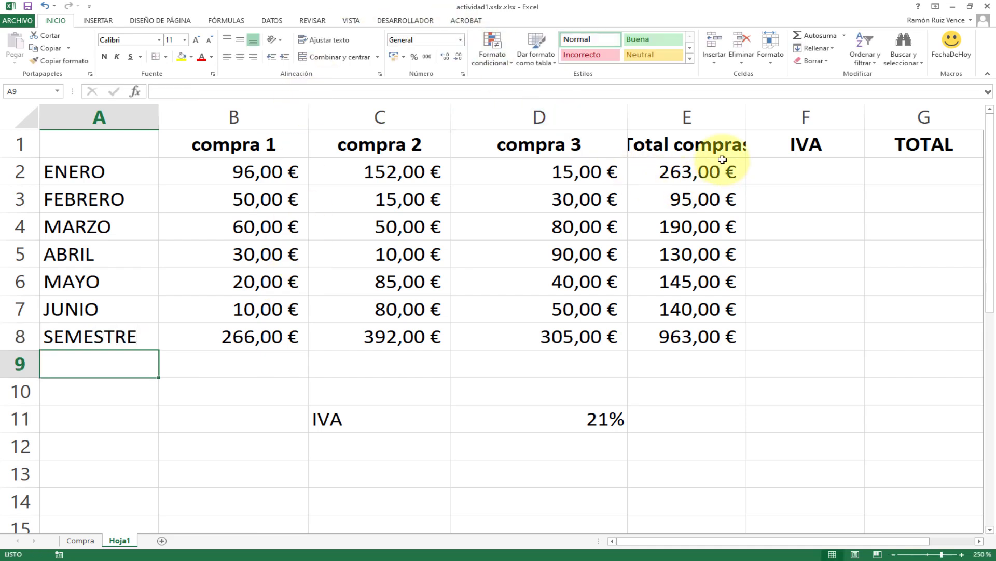
Autofit the widths of columns B, C, D and E to their contents
double_click(308, 118)
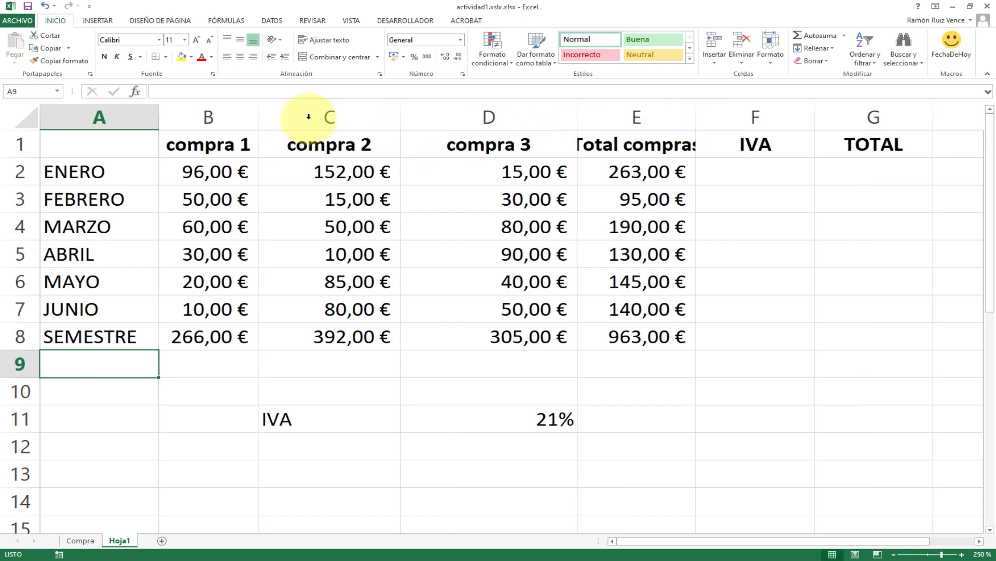
double_click(401, 117)
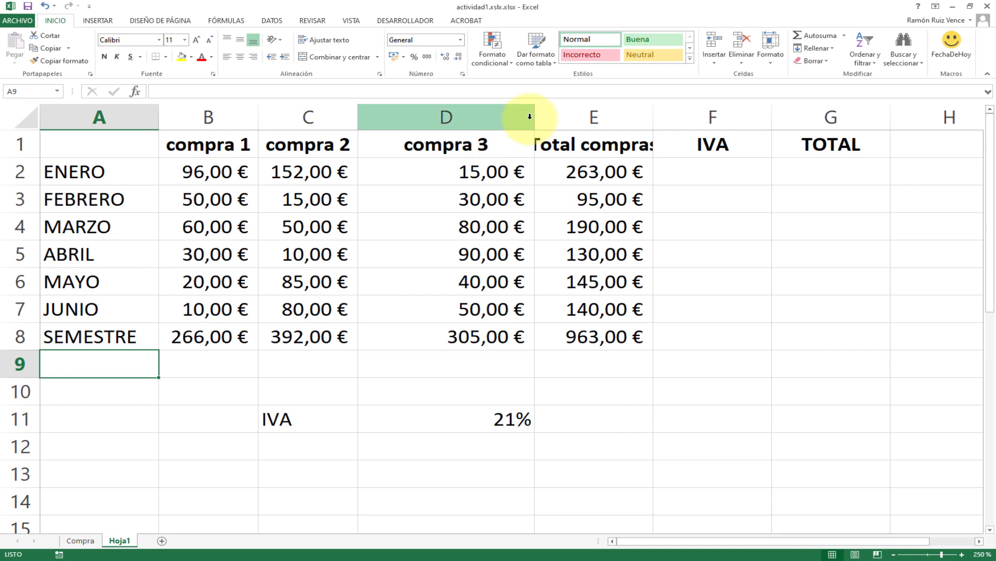
double_click(534, 116)
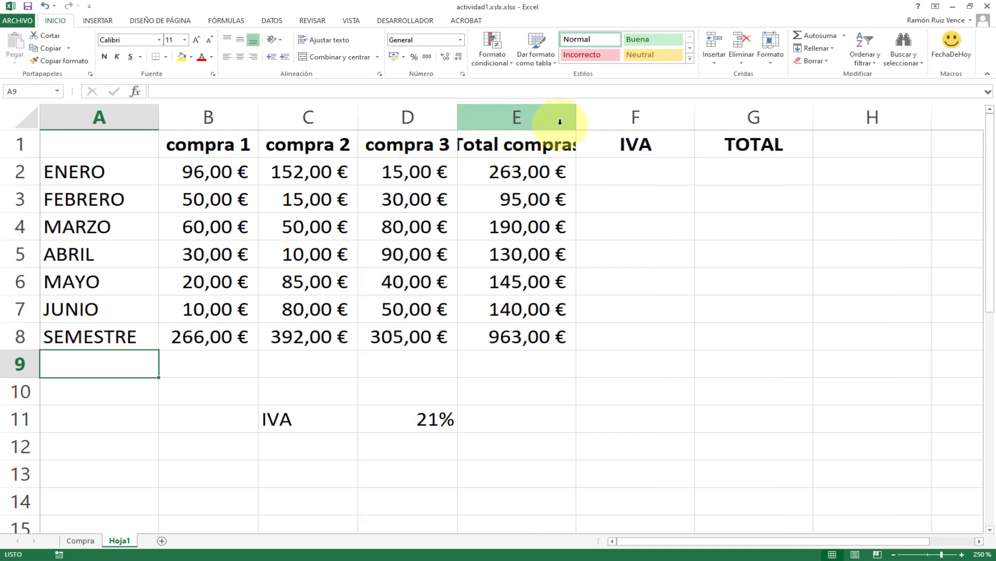
double_click(576, 118)
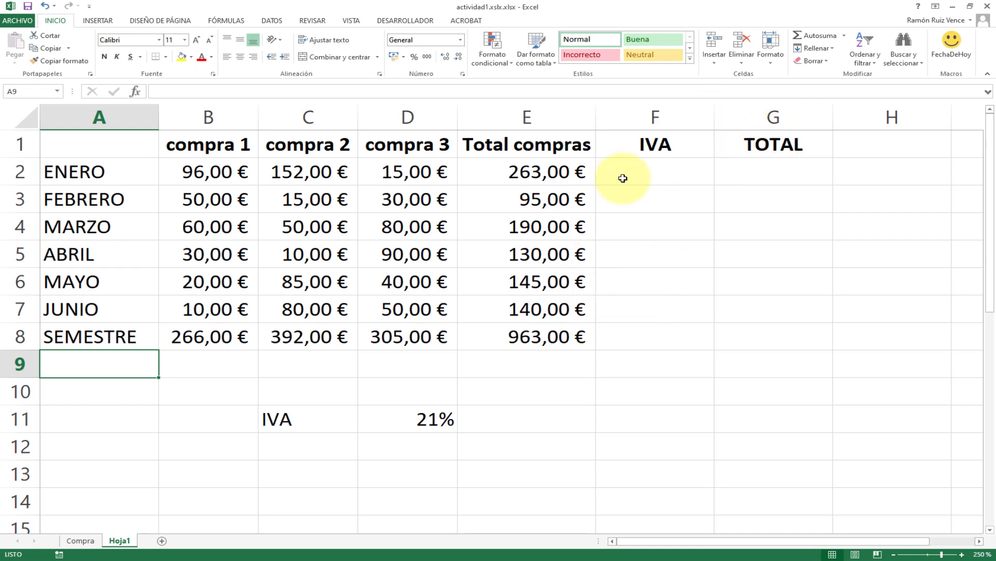
Examine the ENERO total in E2, the AutoSum function list and the rate in D11 for calculating the IVA in F2
left_click(643, 175)
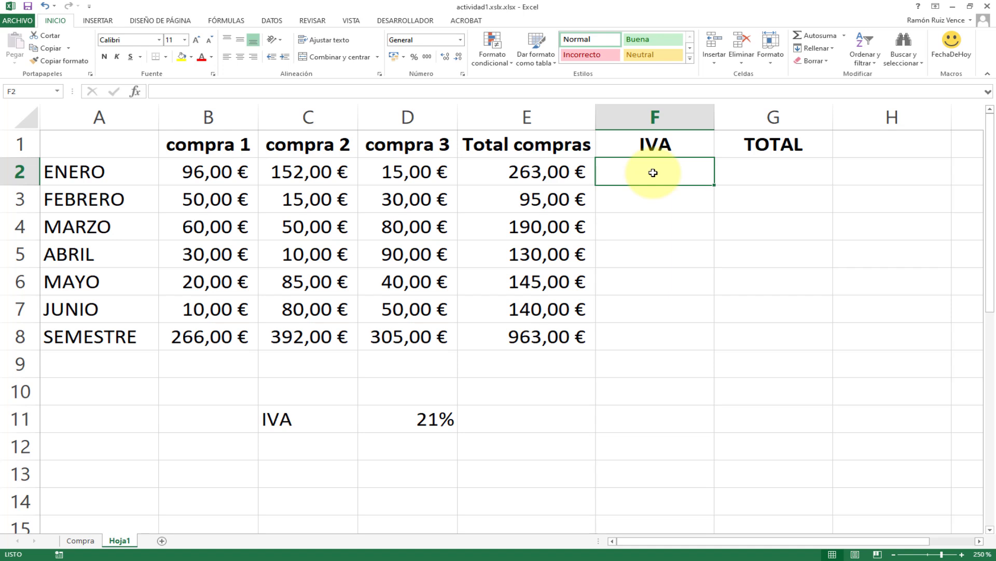
left_click(494, 169)
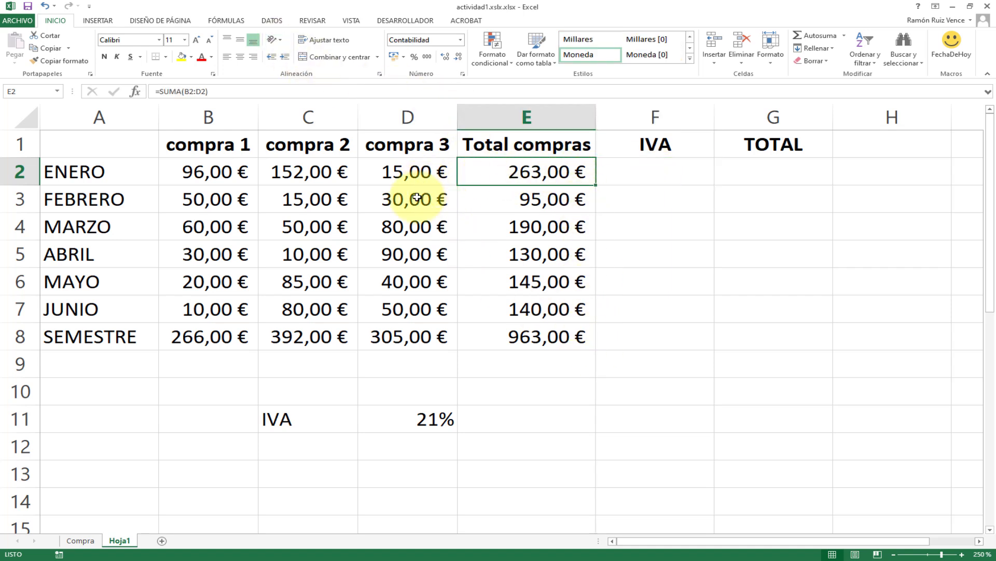
left_click(657, 172)
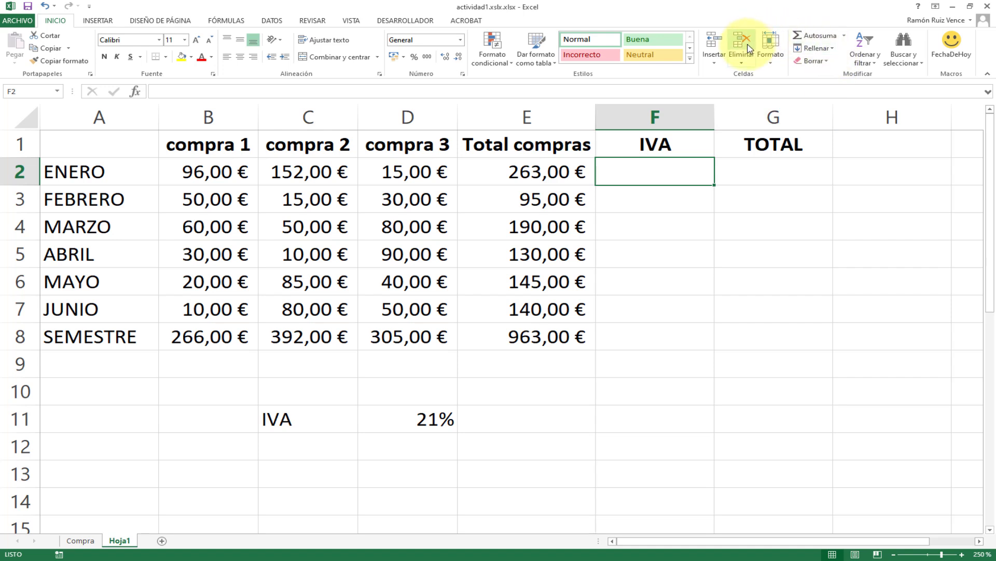
left_click(846, 36)
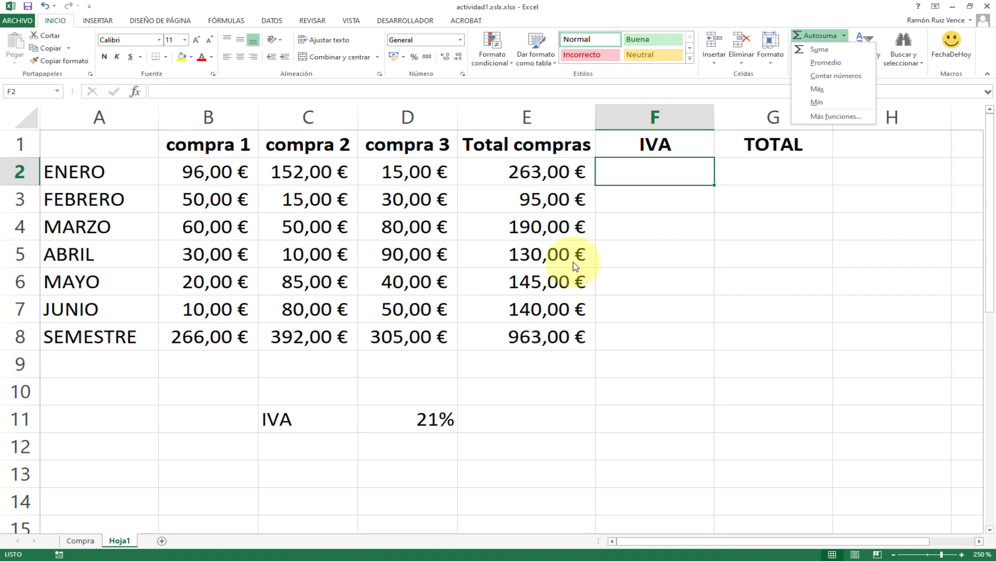
left_click(549, 178)
left_click(549, 178)
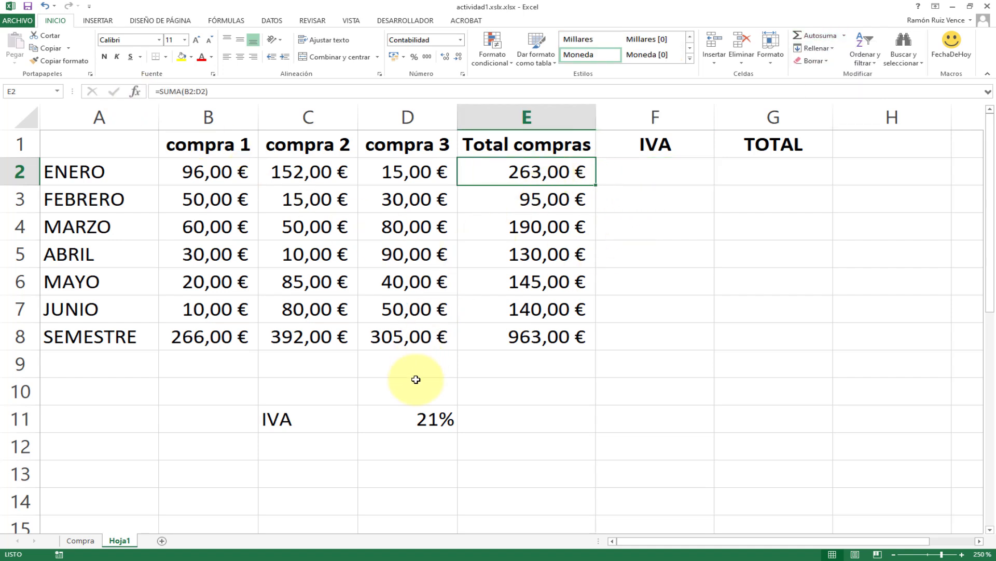
left_click(404, 419)
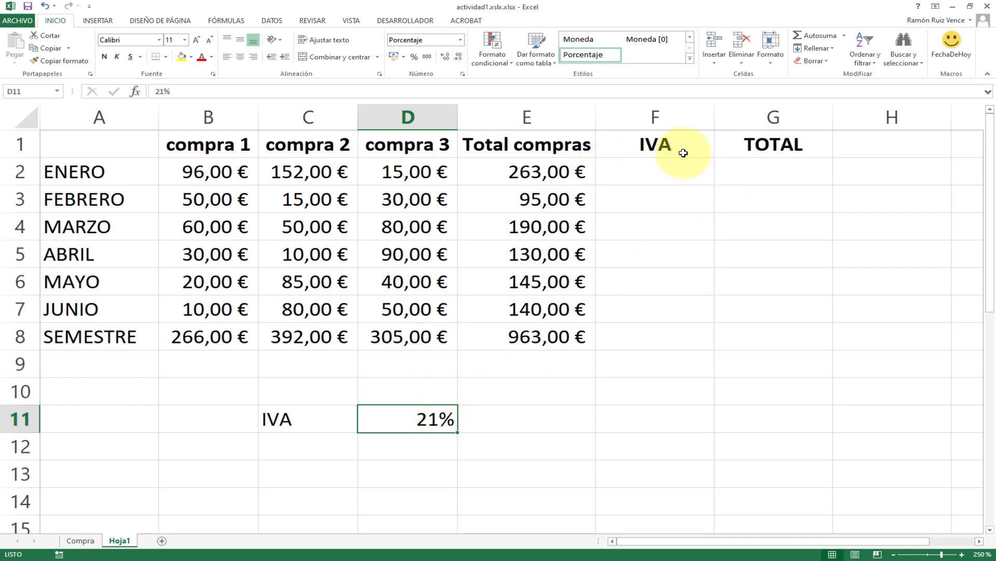
left_click(652, 170)
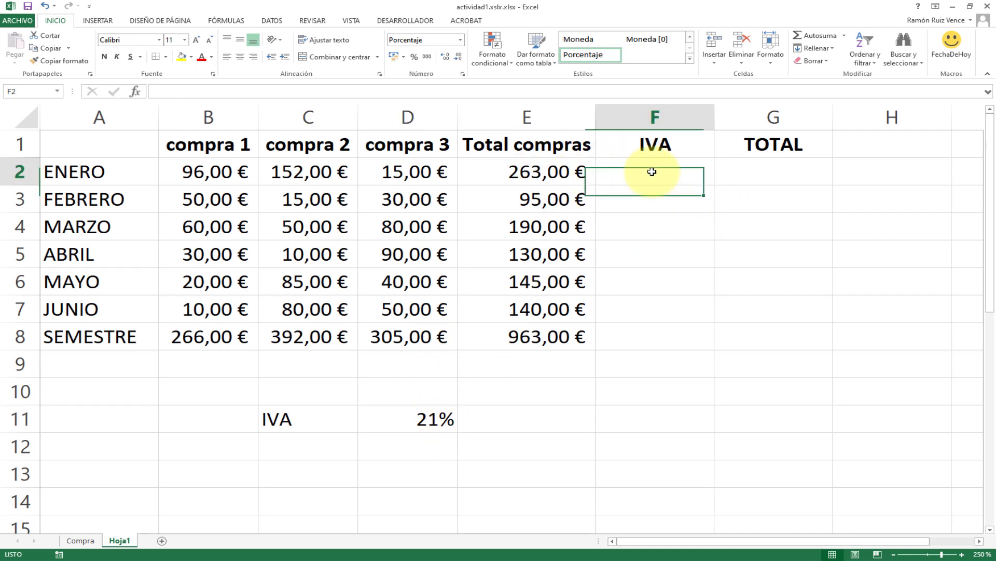
Calculate the ENERO IVA in F2 with the PRODUCTO function, multiplying the total in E2 by the rate in D11
left_click(136, 92)
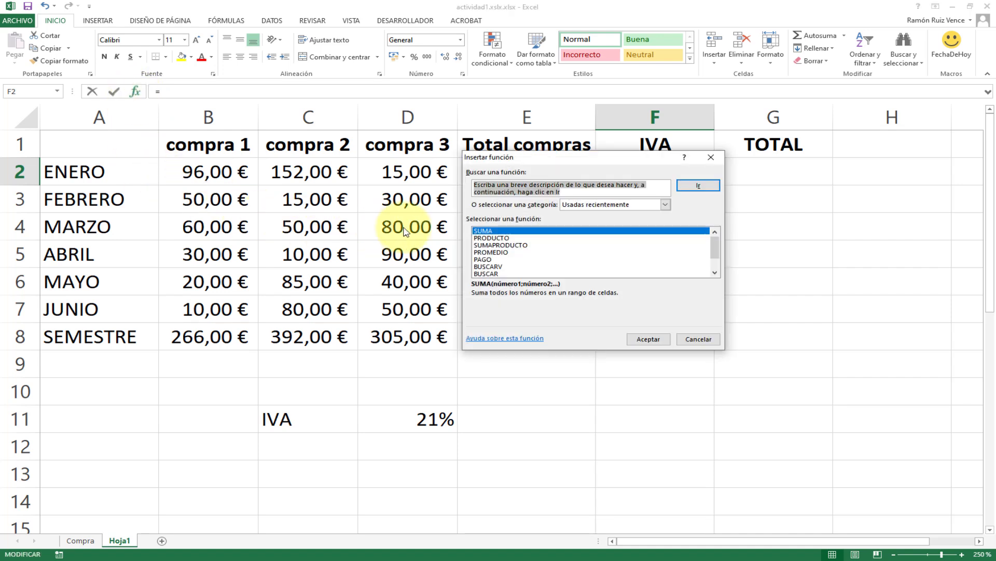
left_click(483, 238)
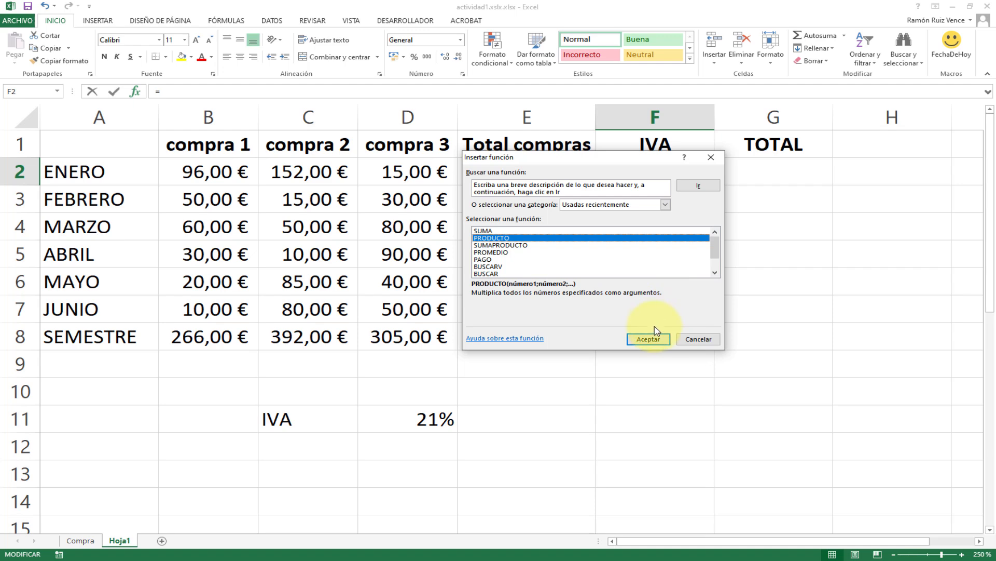
left_click(649, 339)
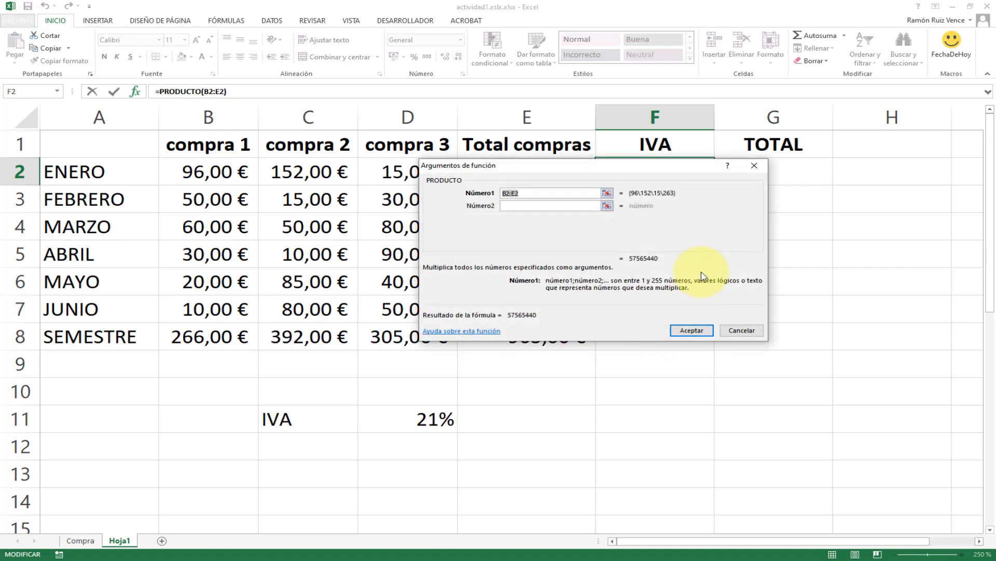
left_click_drag(596, 173, 767, 205)
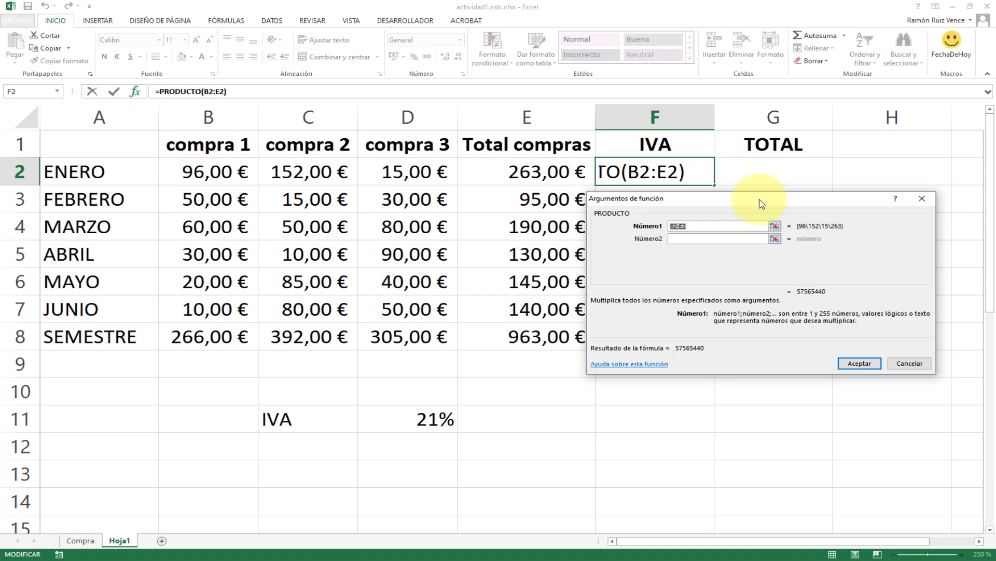
left_click(775, 227)
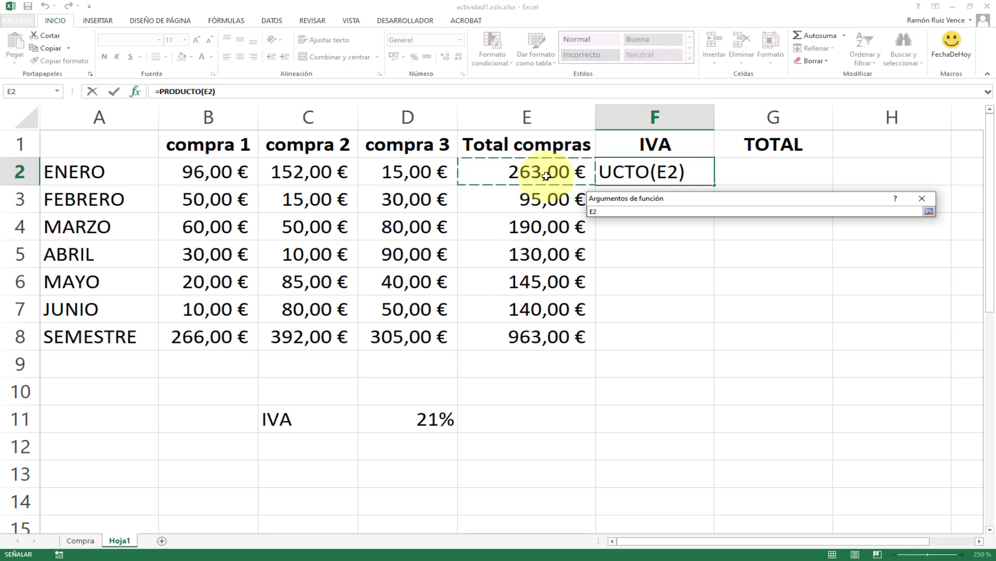
type(";")
left_click(416, 420)
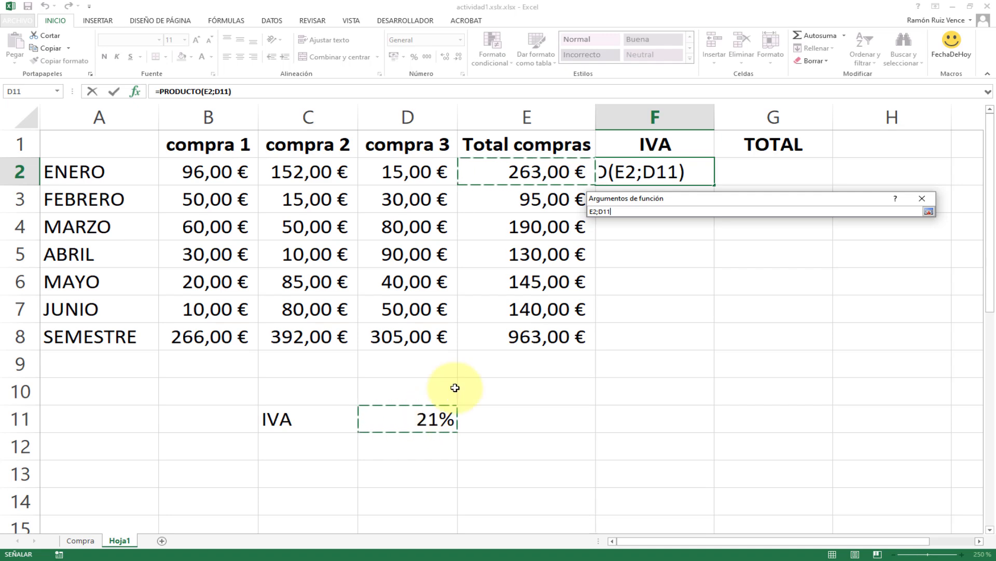
left_click(928, 212)
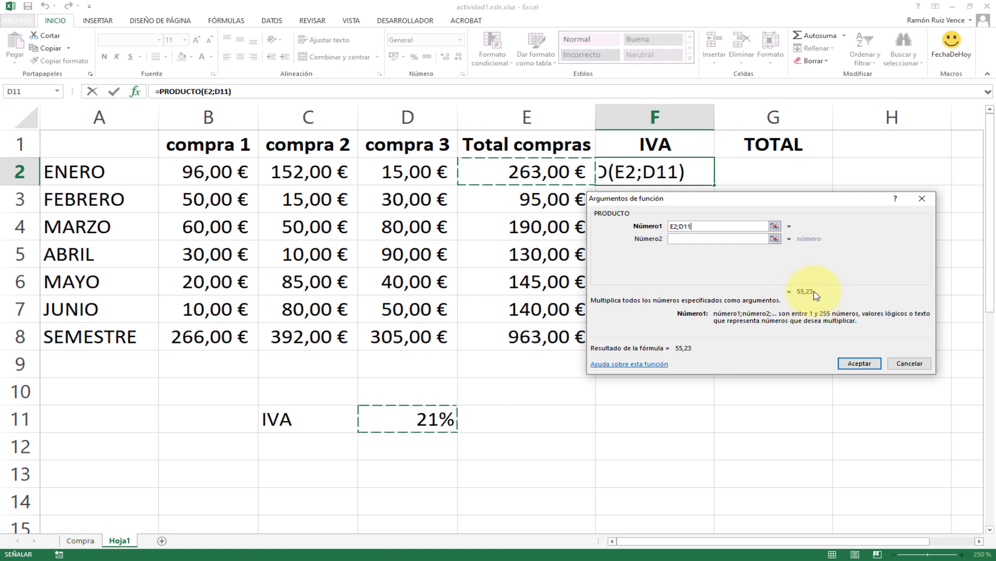
left_click(852, 365)
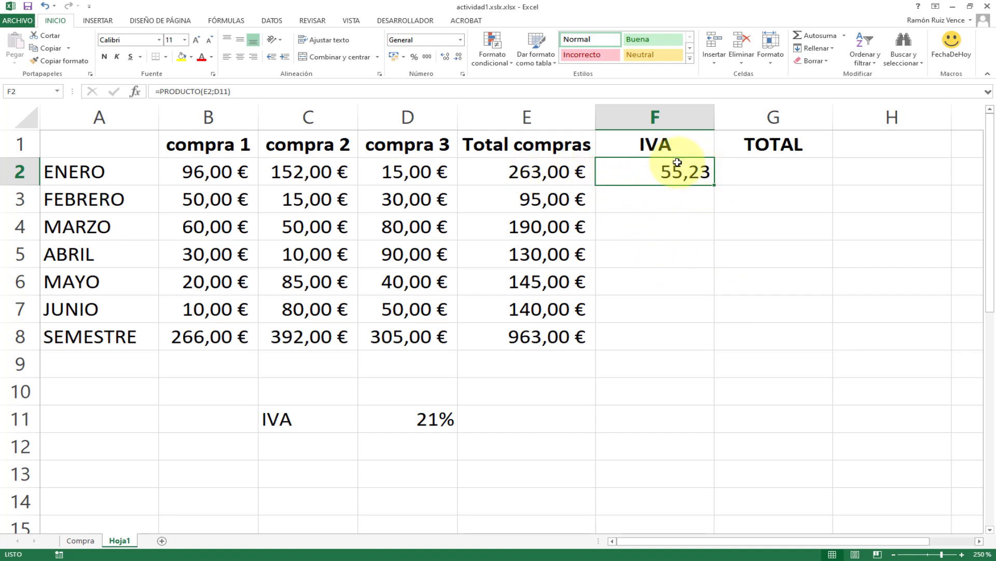
Fill the IVA formula from F2 down to the JUNIO row in F7
left_click(630, 208)
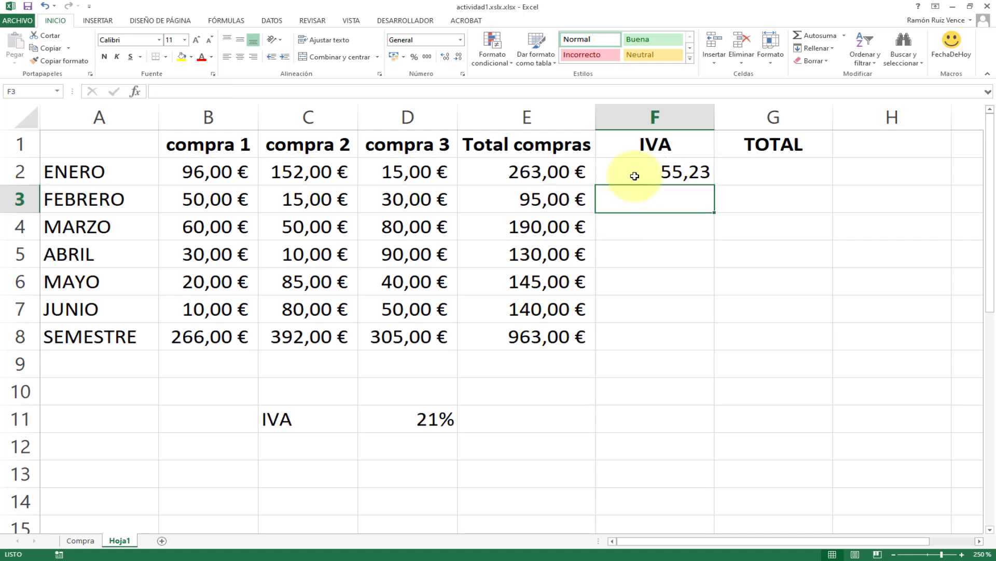
left_click(635, 176)
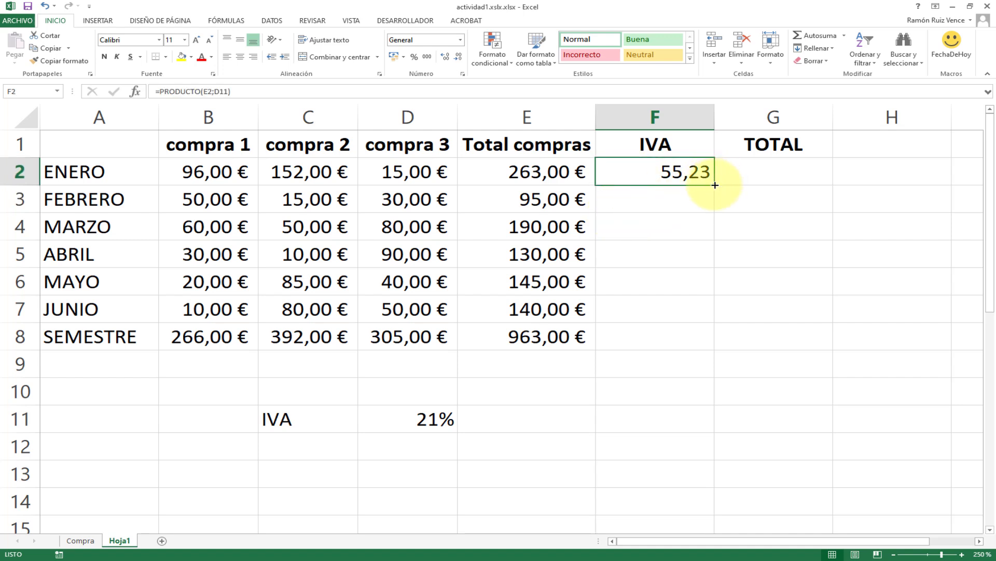
left_click_drag(714, 184, 706, 313)
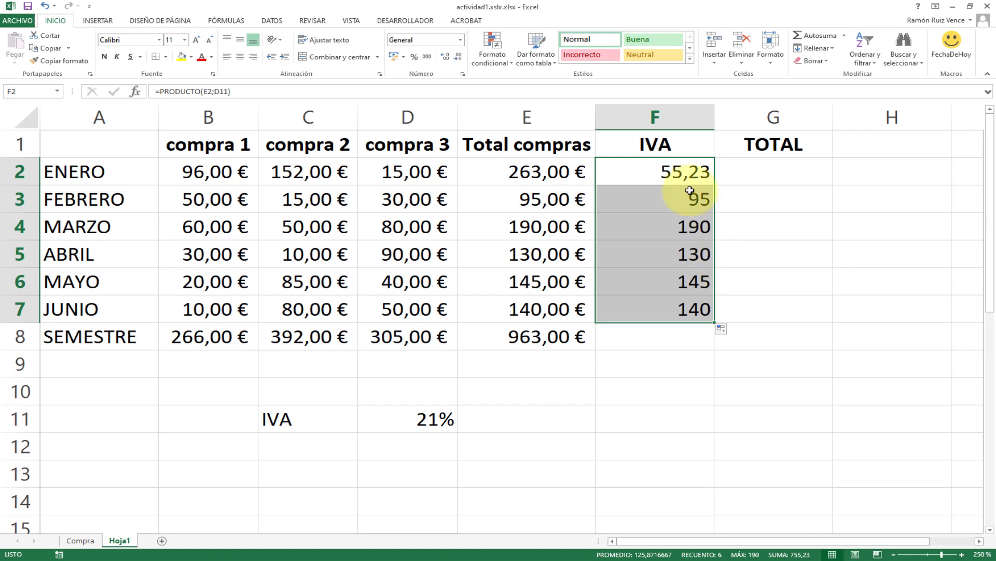
Compare the IVA results with the totals in column E and trace the cells referenced by the formulas in F3 and F4
left_click(690, 172)
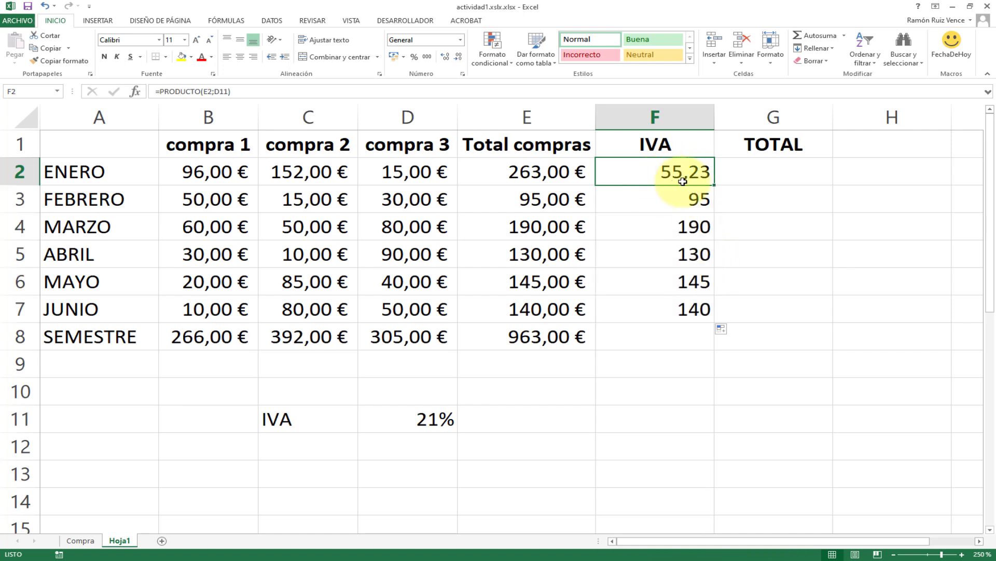
left_click(686, 199)
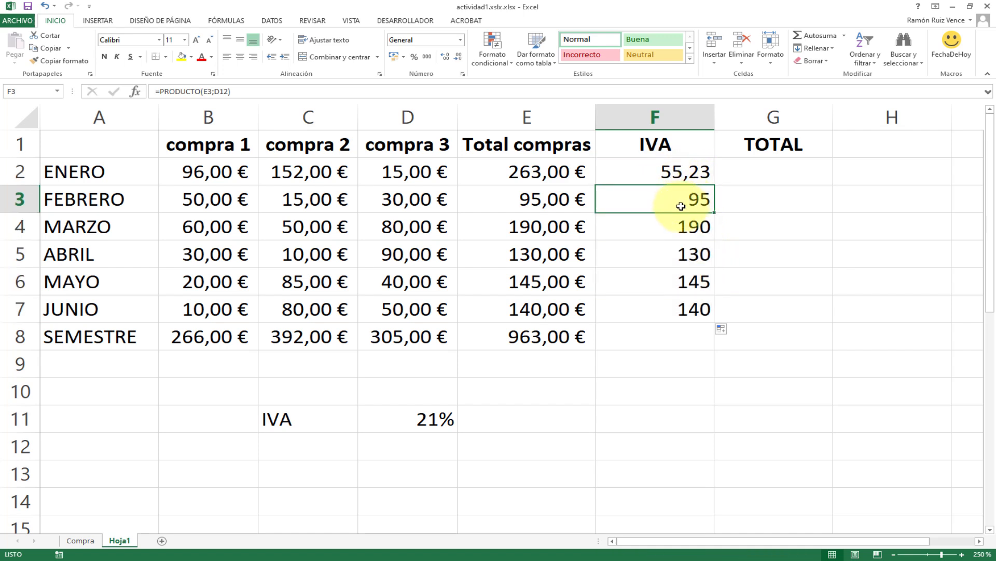
left_click(562, 227)
left_click(556, 254)
left_click(550, 282)
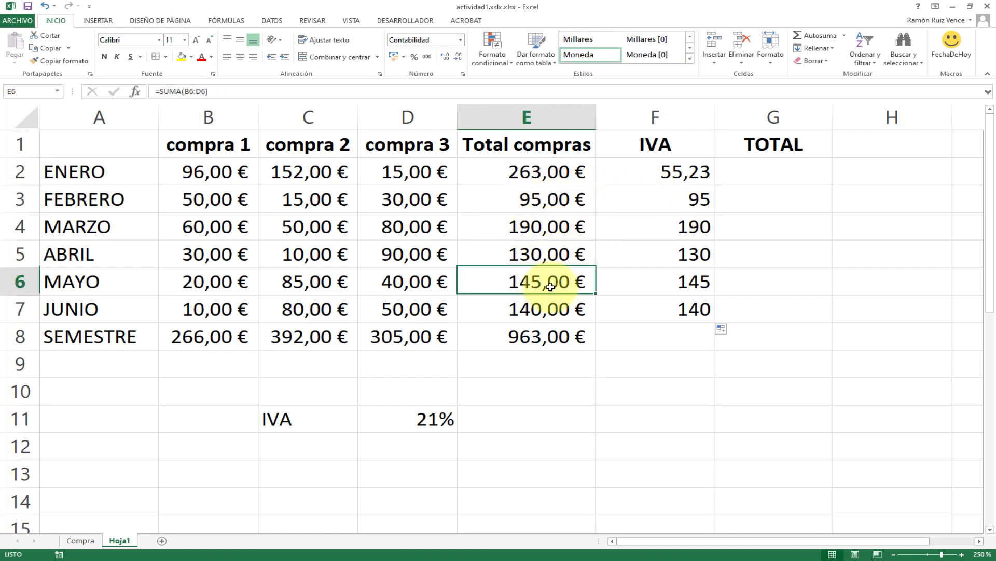
left_click(547, 310)
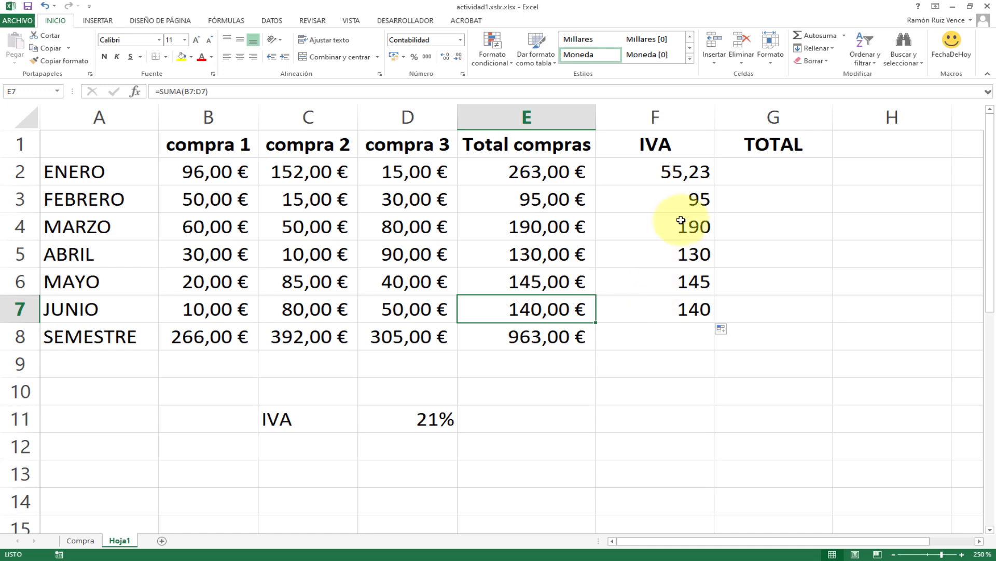
left_click(684, 201)
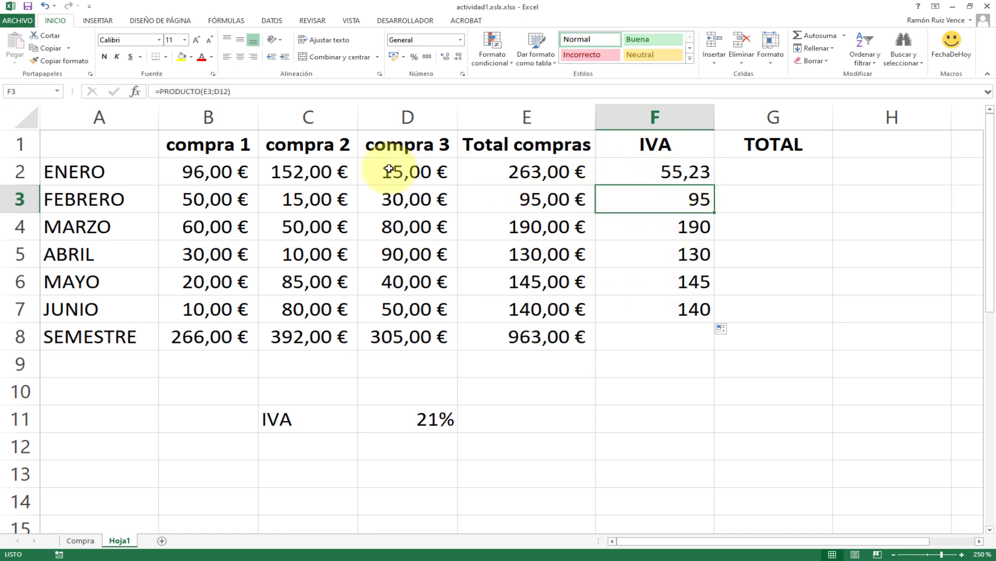
left_click(208, 91)
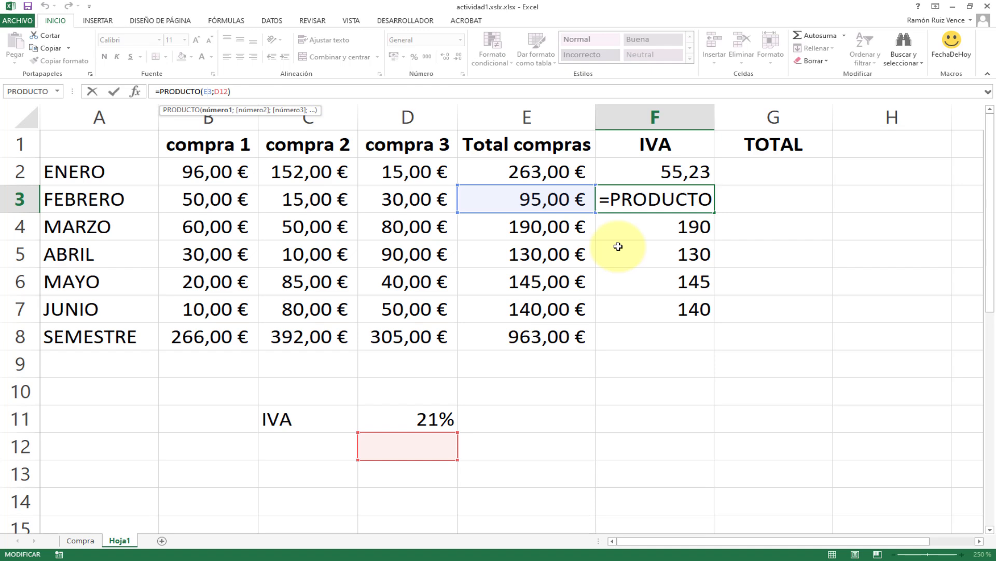
key("ctrl+Return")
left_click(627, 225)
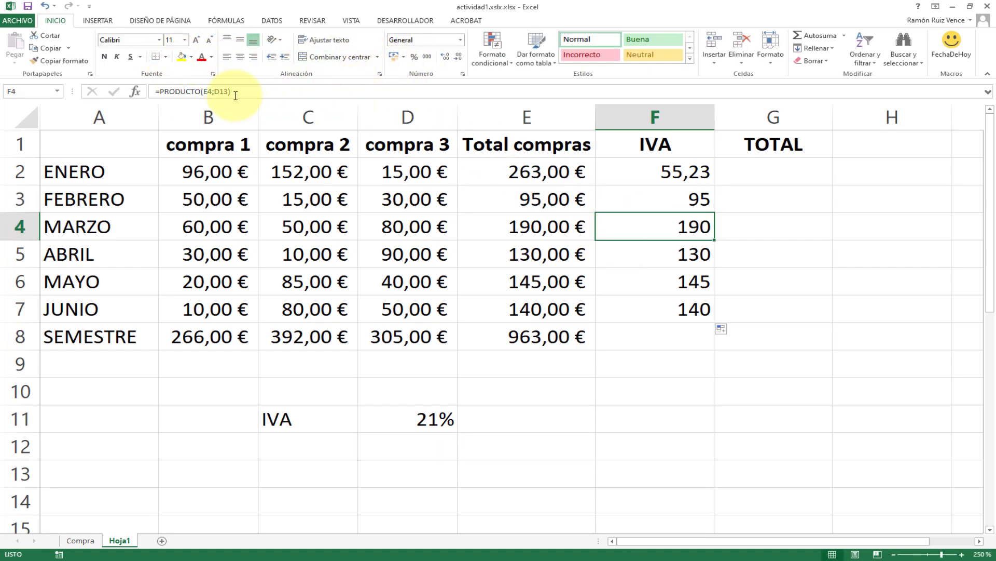
left_click(202, 91)
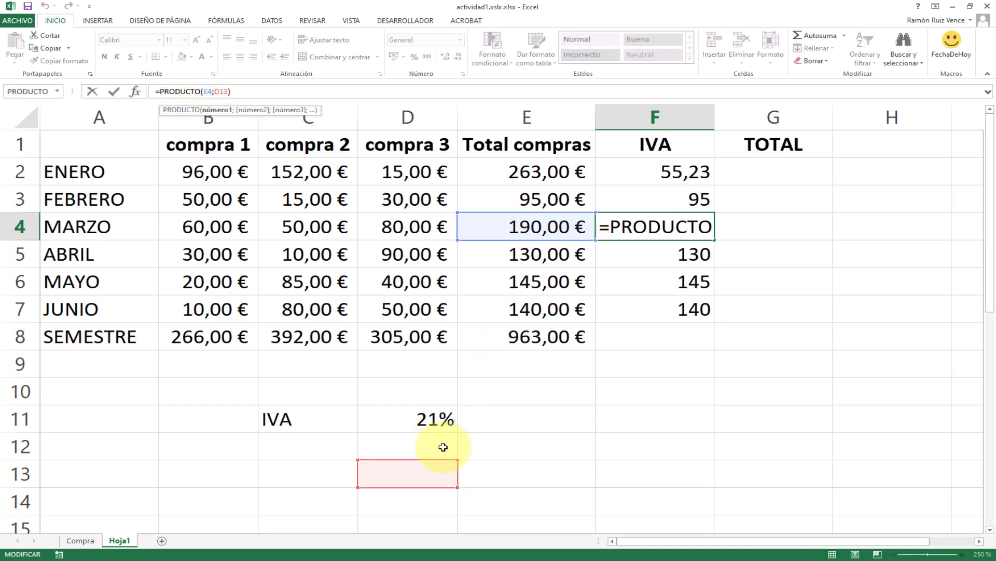
key("Escape")
Trace the two cells that the JUNIO IVA formula in F7 multiplies, then return to F3
left_click(640, 309)
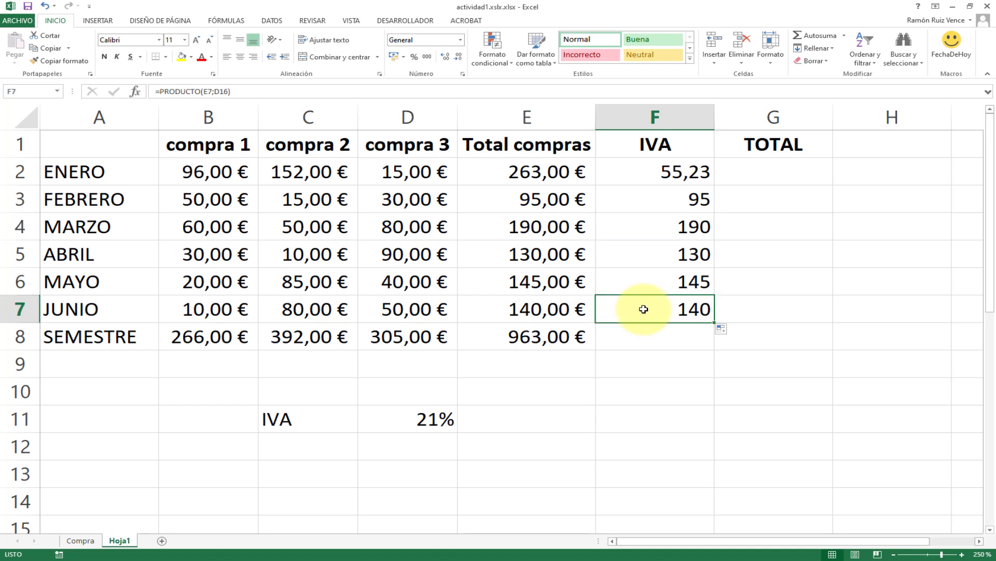
left_click(207, 91)
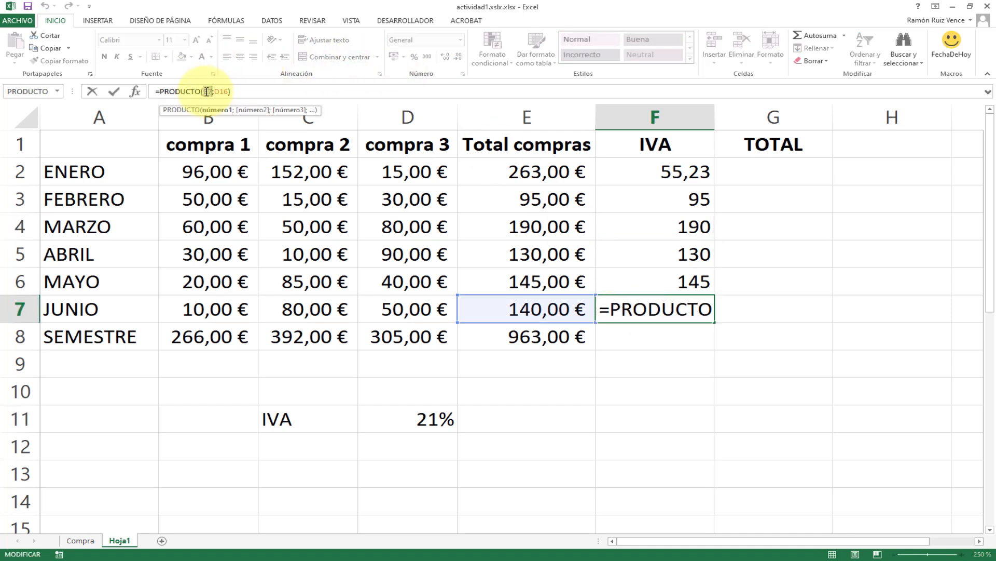
left_click(193, 91)
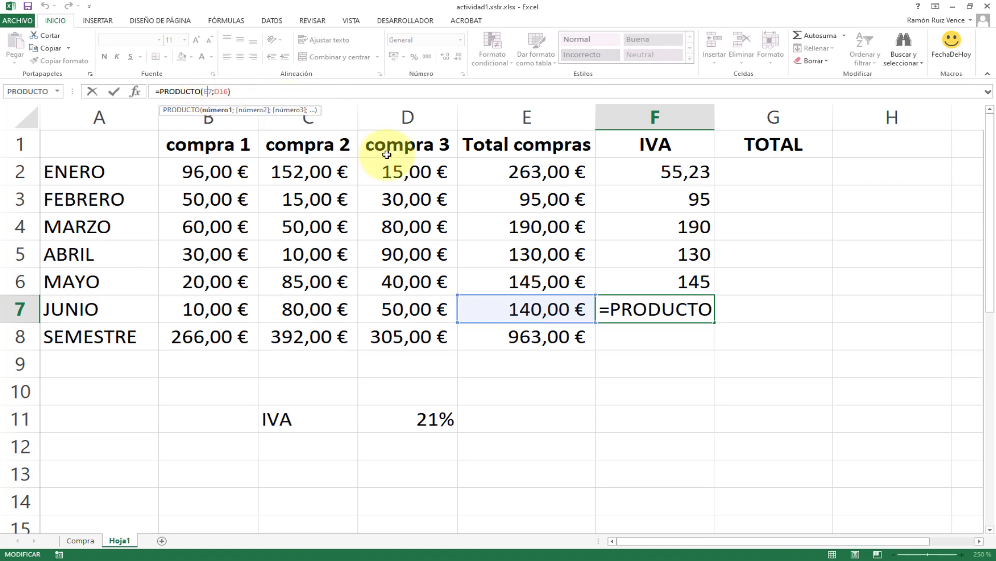
key("ctrl+Return")
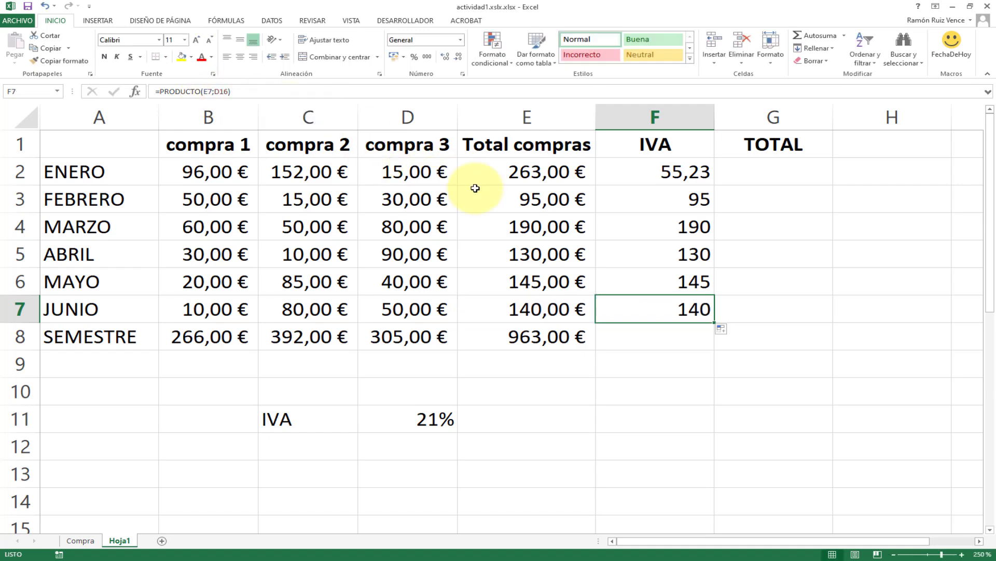
left_click(200, 94)
scroll(379, 298, "down", 2)
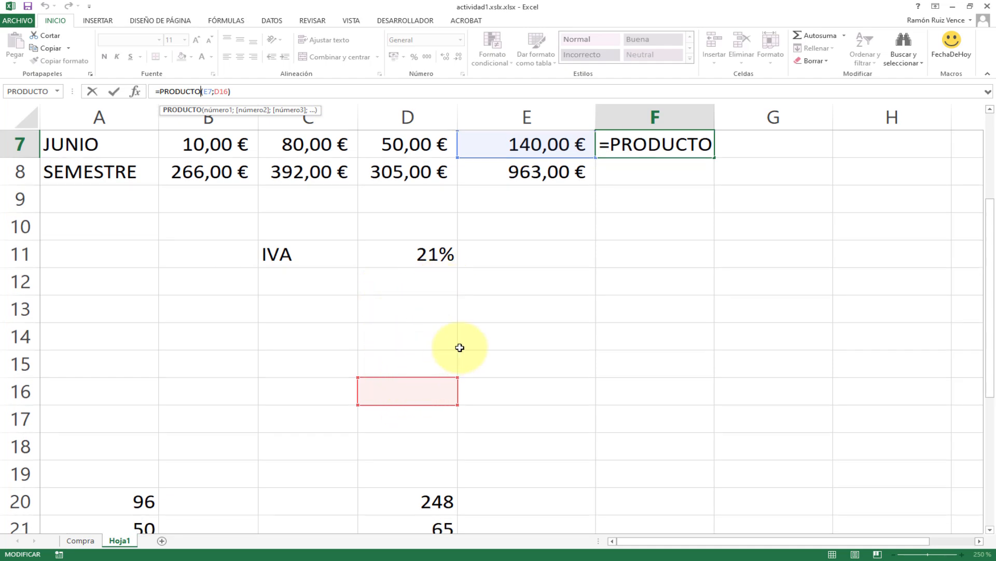
scroll(475, 341, "up", 2)
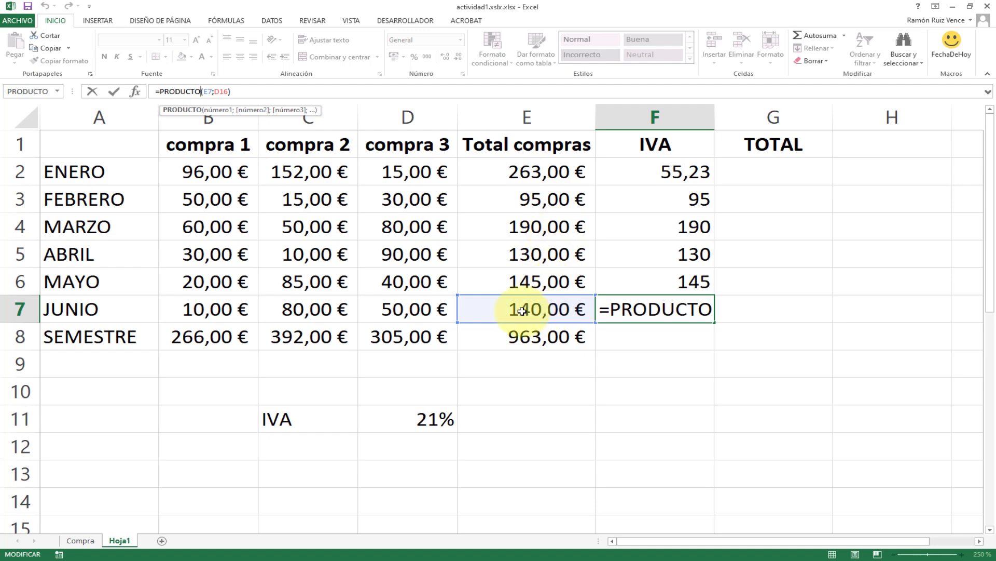
scroll(473, 301, "down", 2)
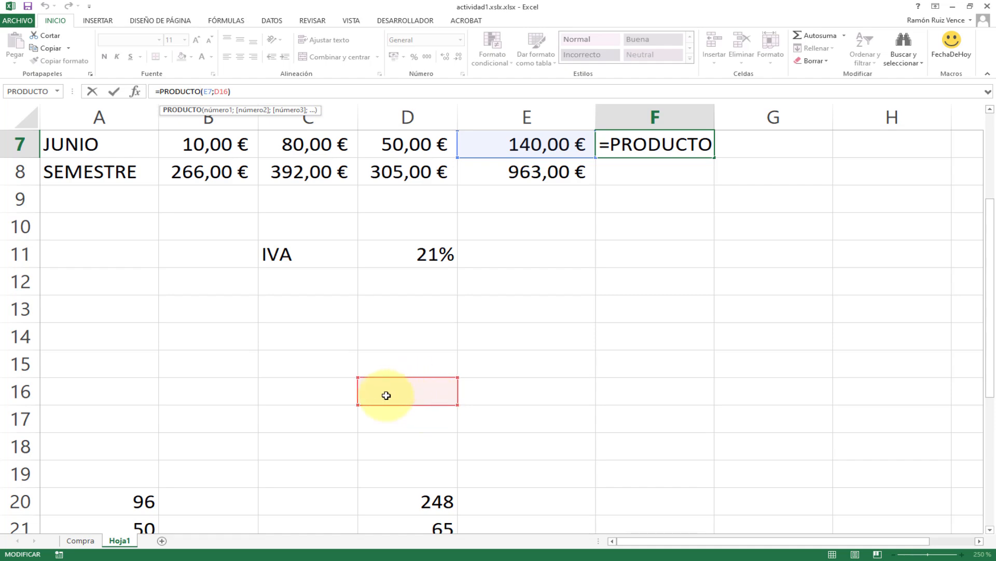
scroll(501, 372, "up", 2)
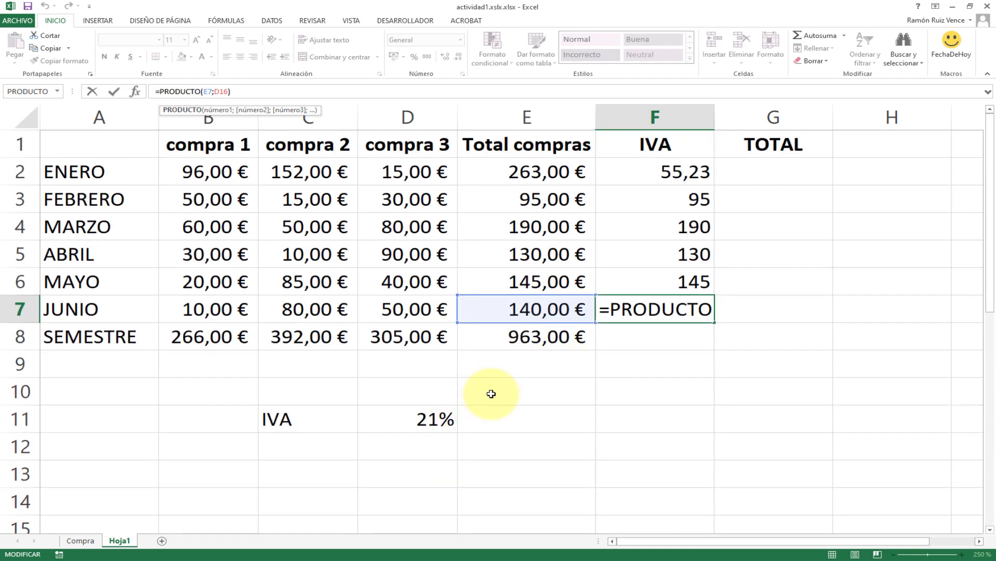
left_click(667, 208)
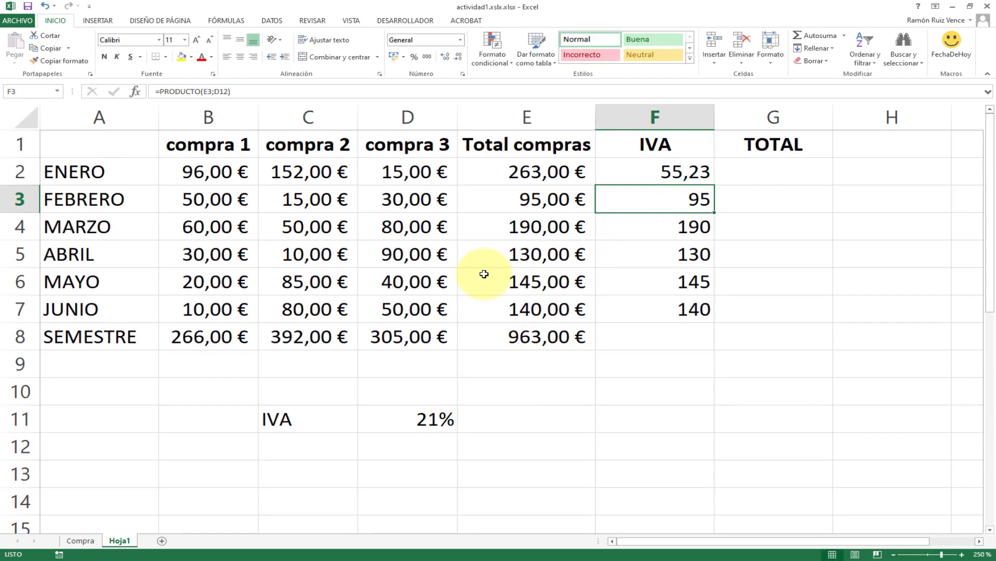
Enter 21% in each of the cells D12 to D16 below the IVA rate and review the IVA column
scroll(453, 277, "down", 2)
left_click(438, 276)
type("21")
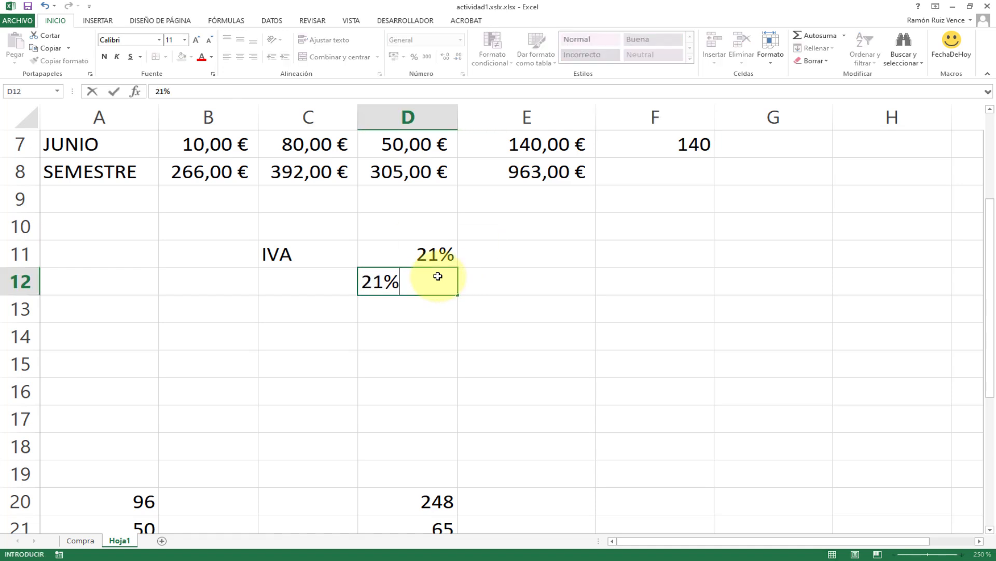
key("Return")
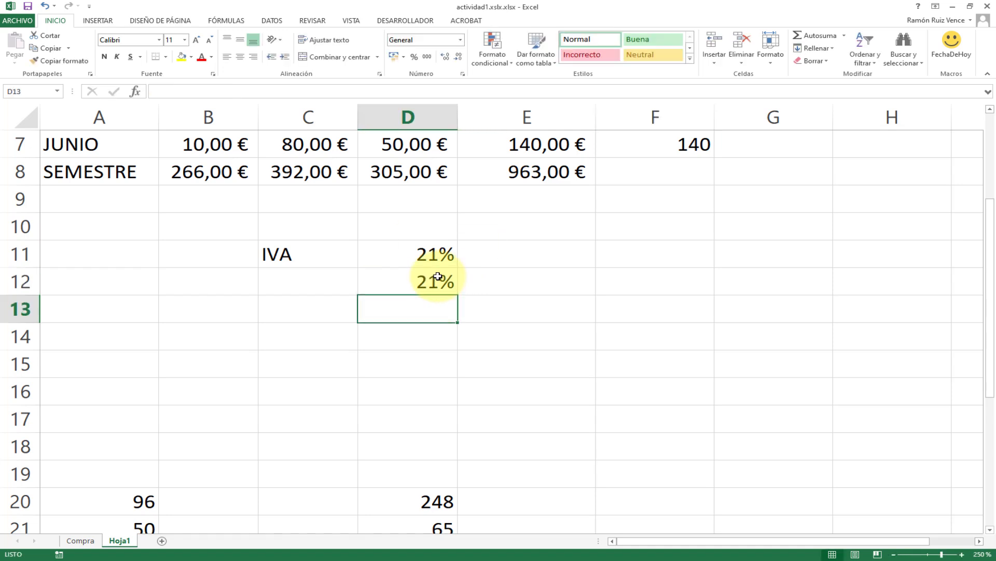
type("21")
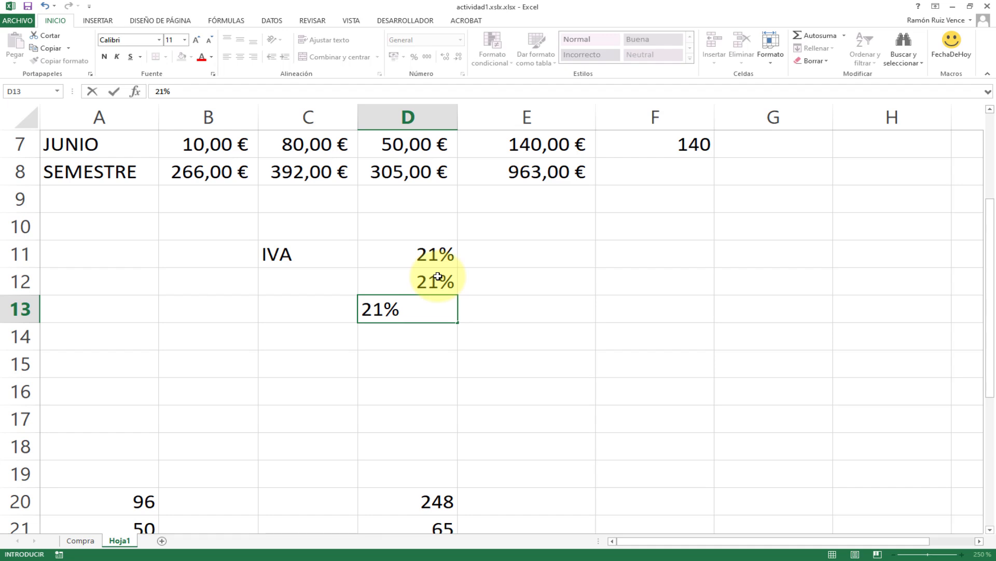
key("Return")
type("21")
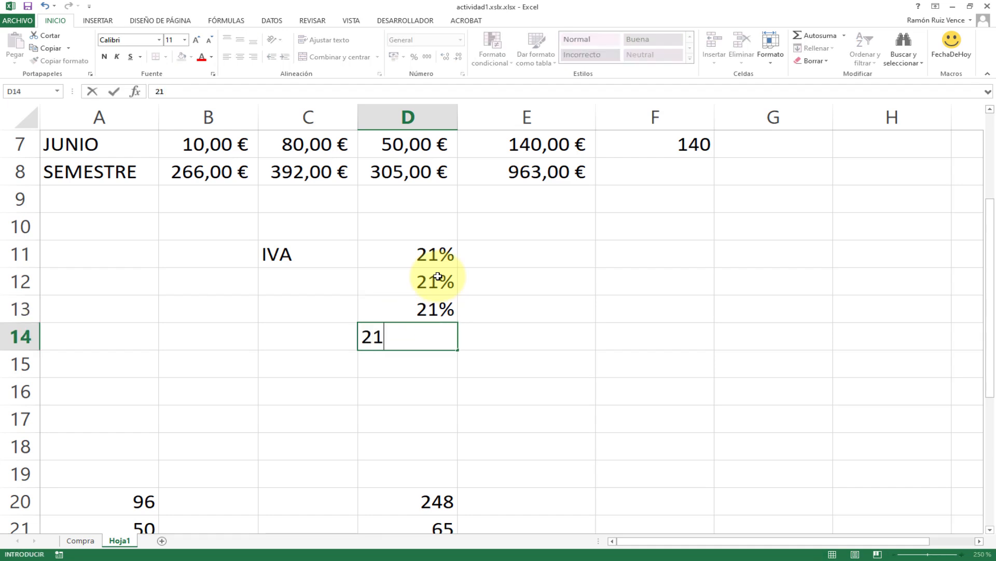
type("%")
key("Return")
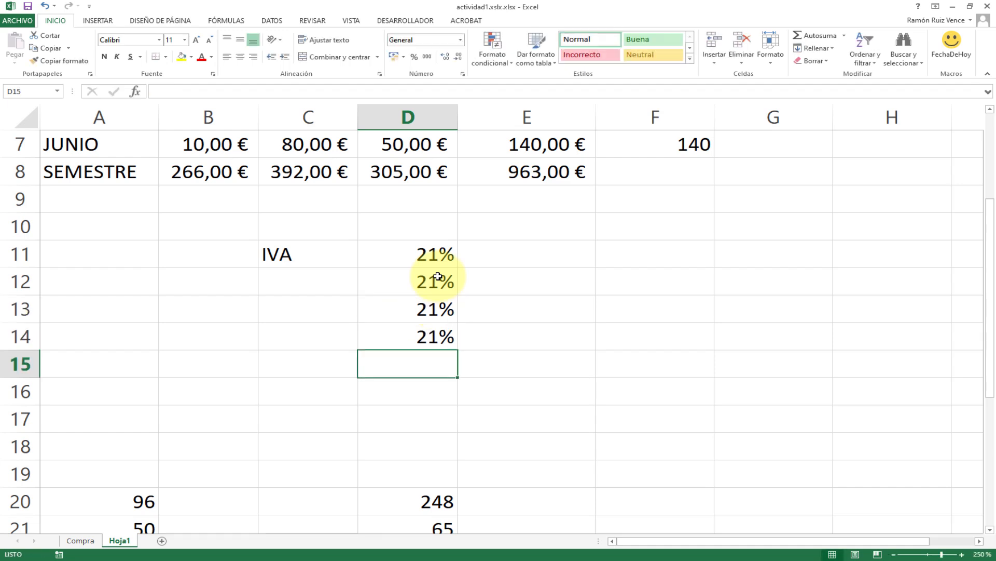
type("21")
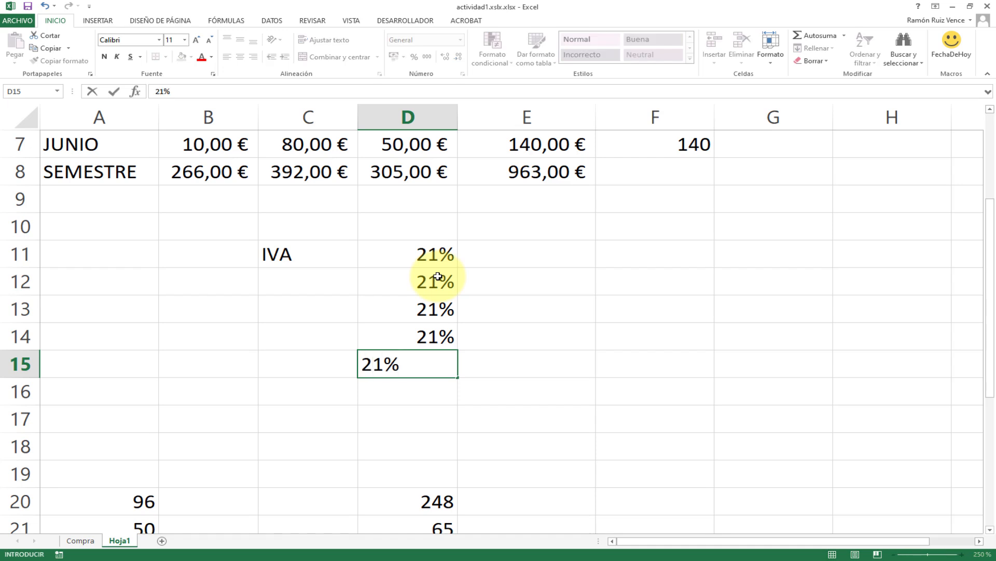
key("Return")
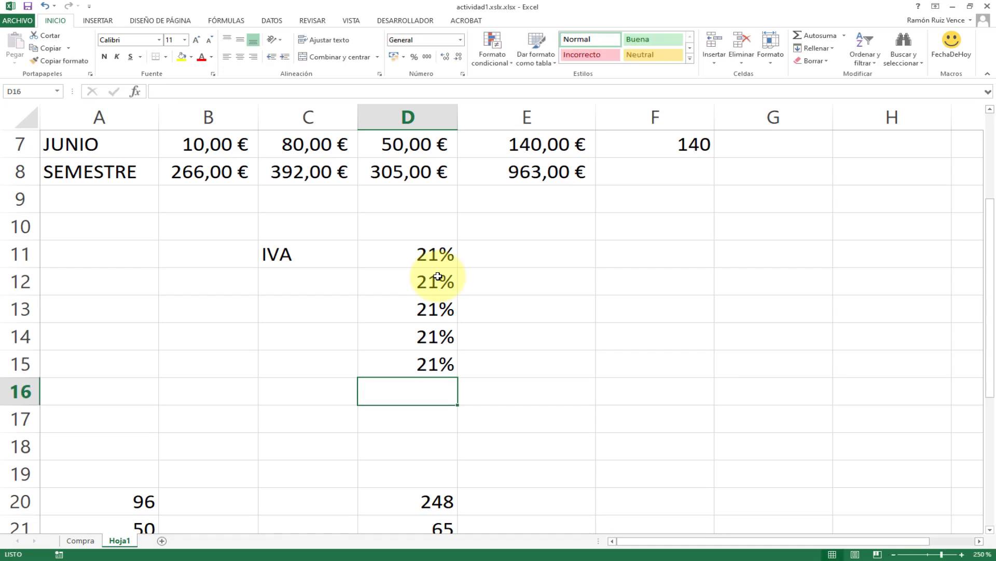
type("21")
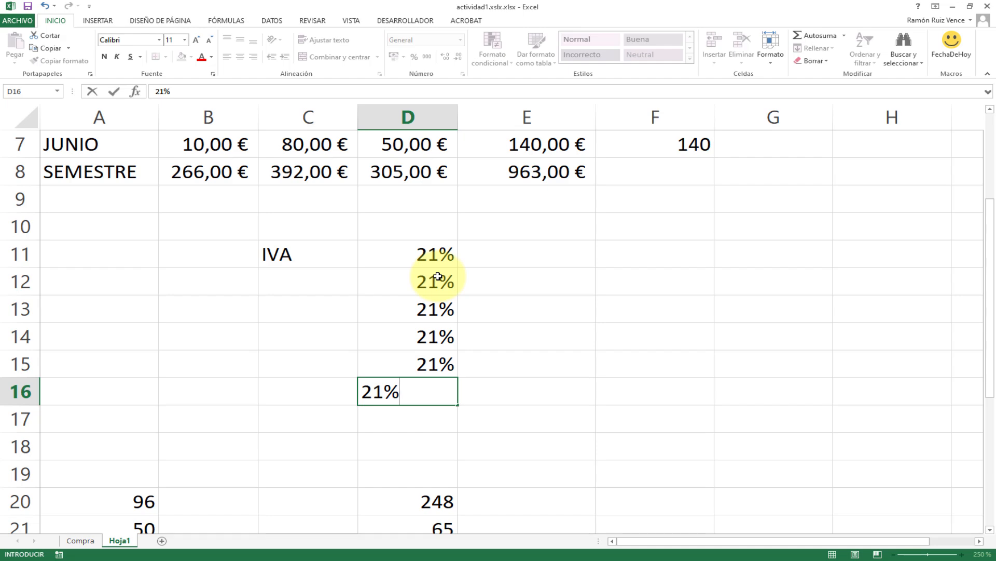
type("%")
key("Return")
scroll(668, 267, "up", 2)
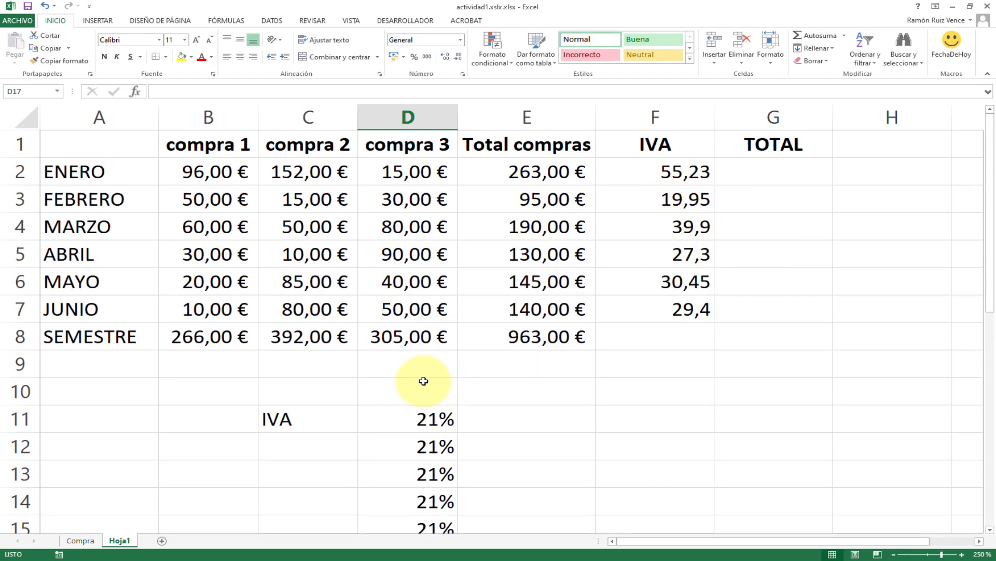
scroll(426, 373, "down", 2)
scroll(433, 290, "up", 2)
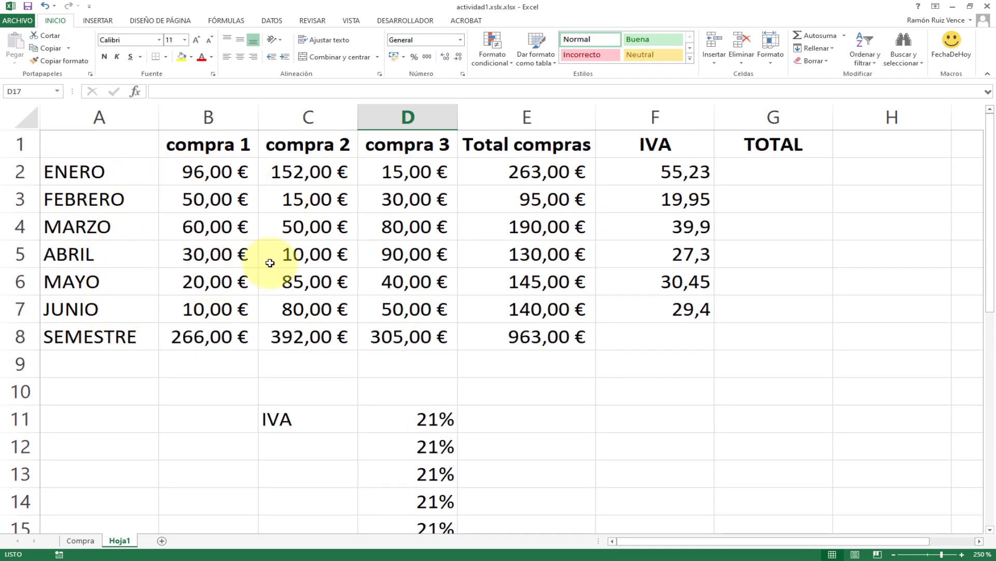
Clear the repeated 21% rates from D12 to D16, keeping only the rate in D11
scroll(405, 364, "down", 2)
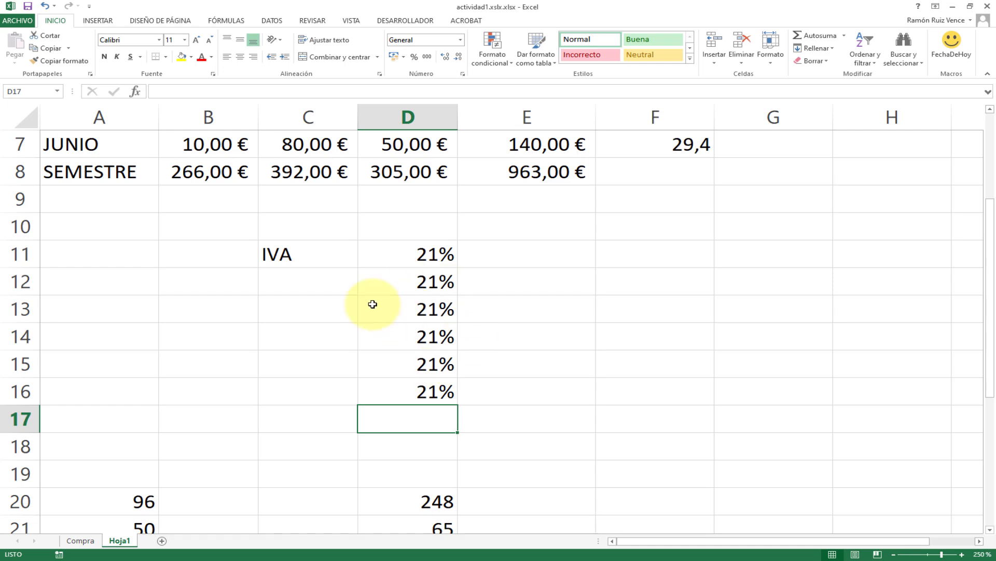
left_click_drag(416, 286, 430, 387)
key("Delete")
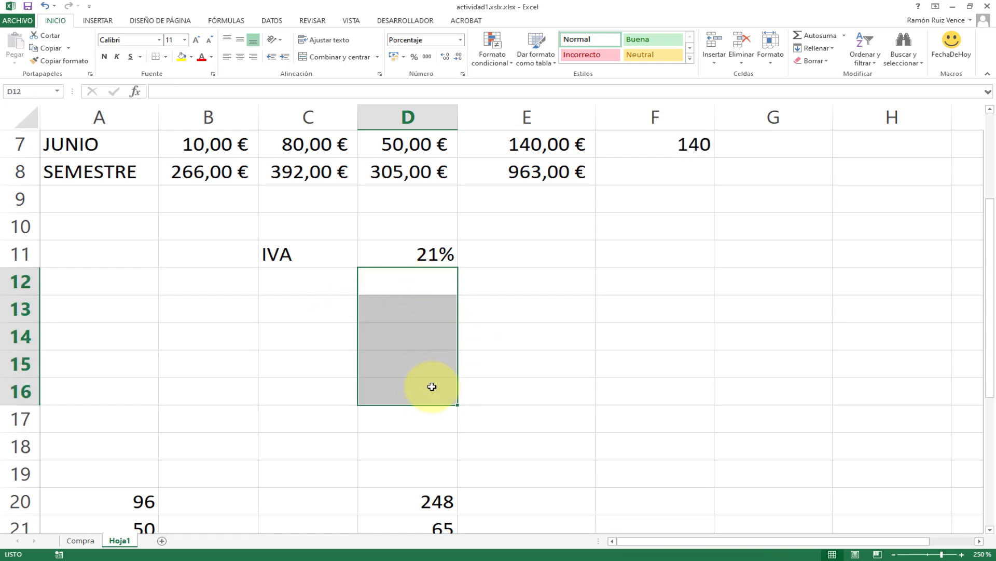
Clear the IVA formulas of all six months from F2 to F7
scroll(650, 306, "up", 2)
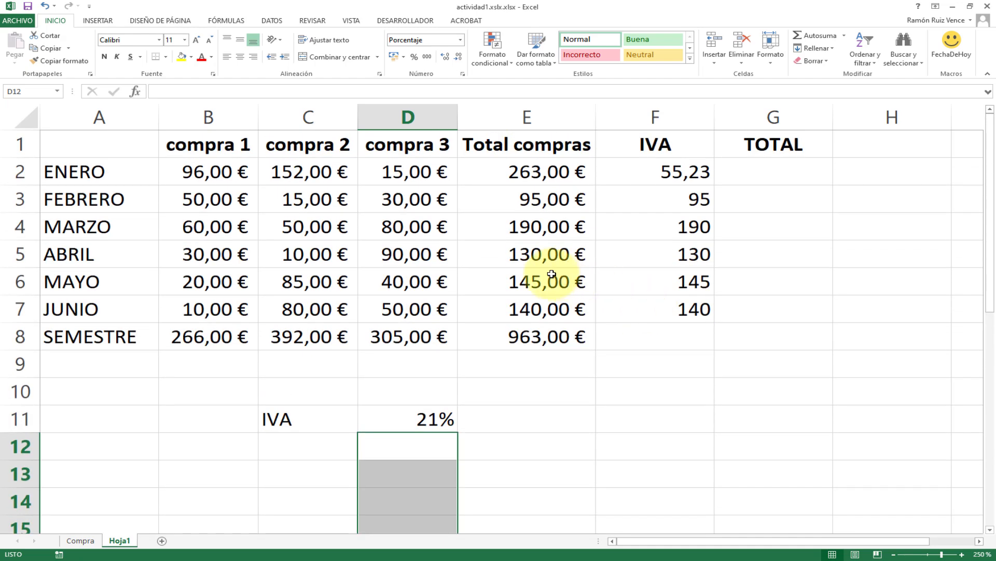
left_click_drag(686, 173, 690, 308)
key("Delete")
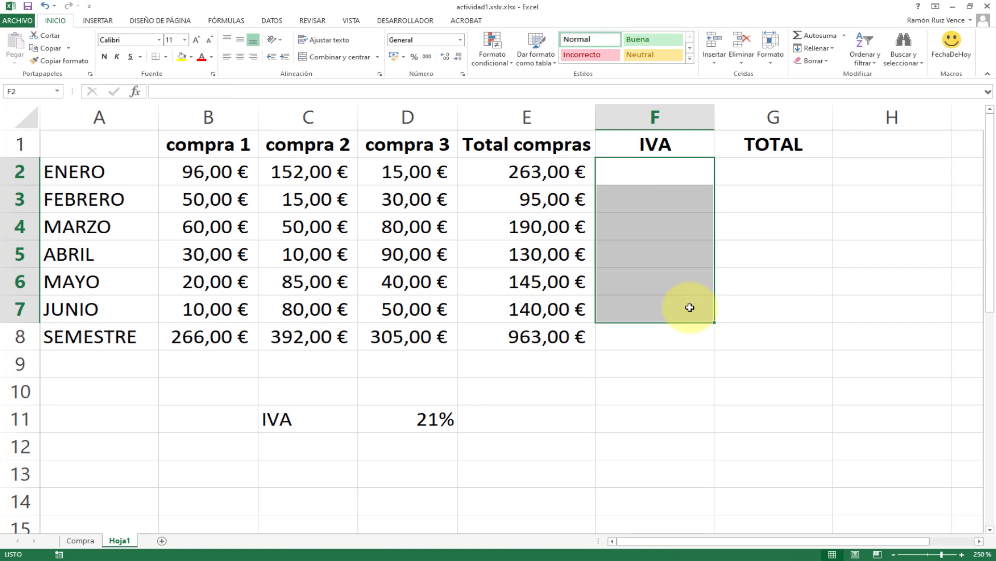
Insert the PRODUCTO function in F2 to multiply the ENERO total in E2 by the IVA rate in D11
left_click(664, 175)
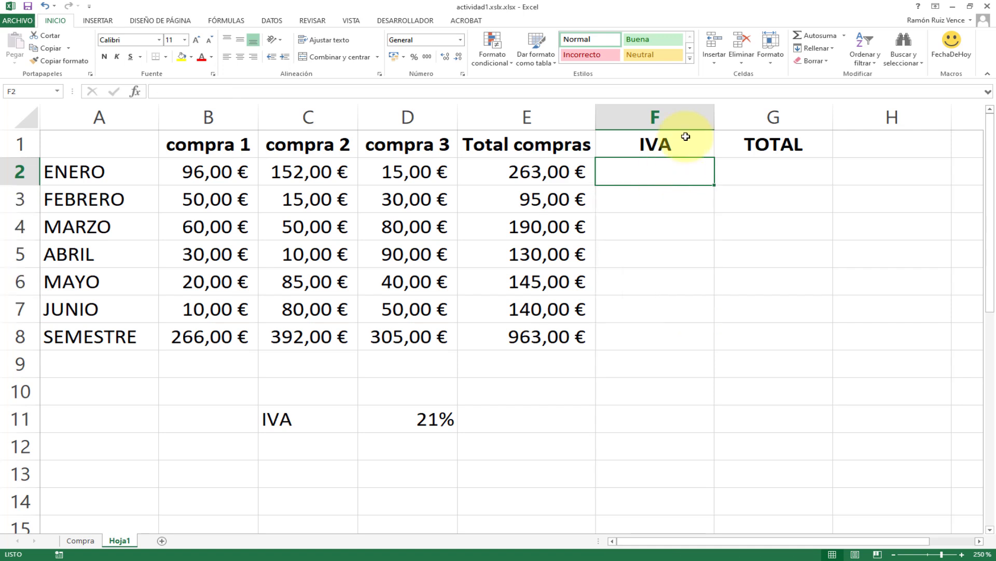
left_click(135, 92)
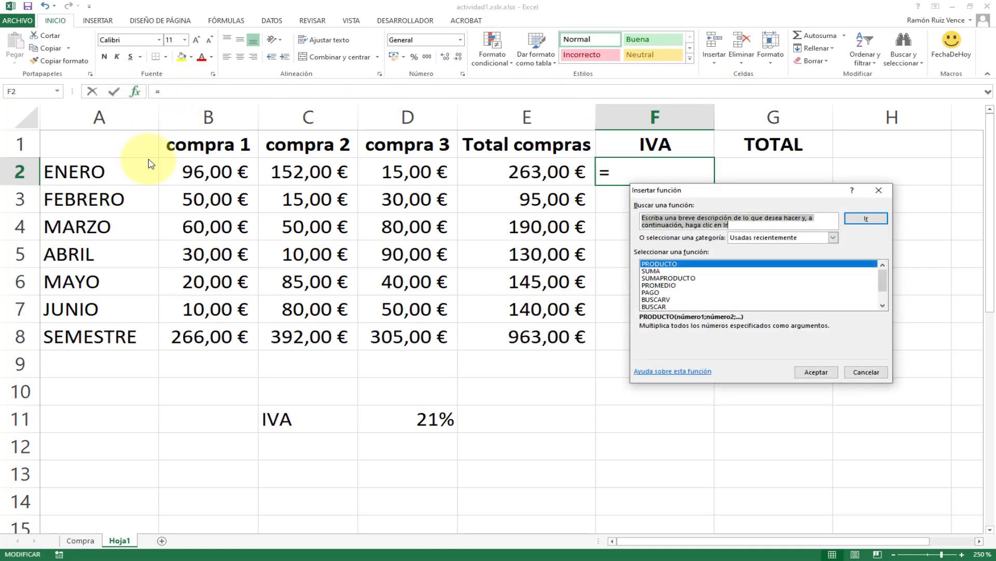
left_click(817, 371)
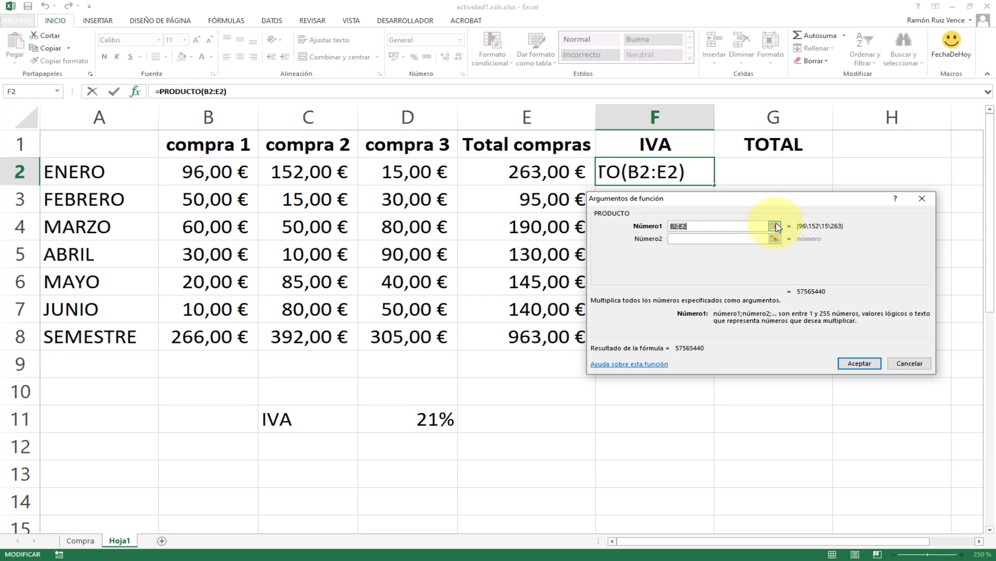
left_click(775, 226)
left_click(537, 172)
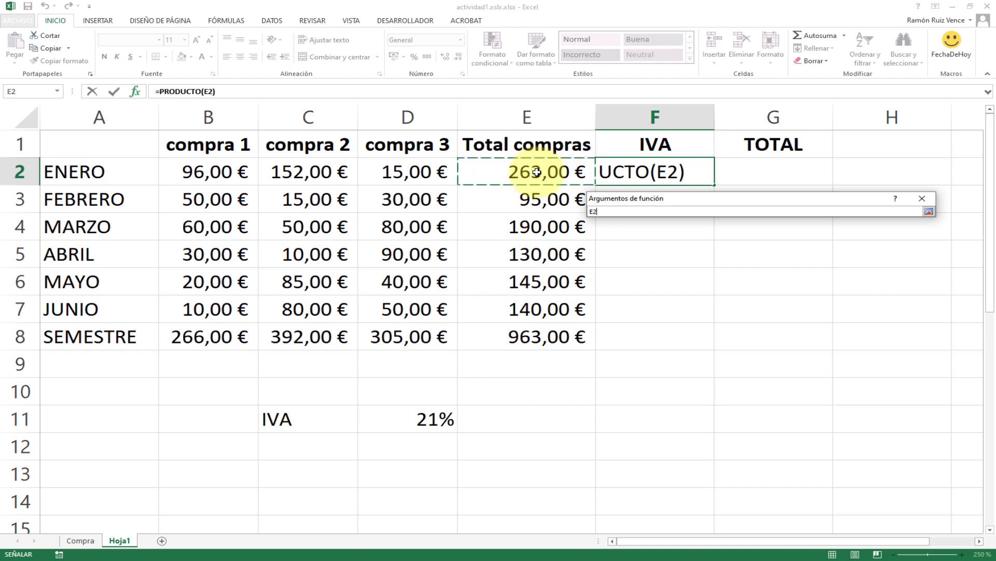
type(";")
left_click(430, 417)
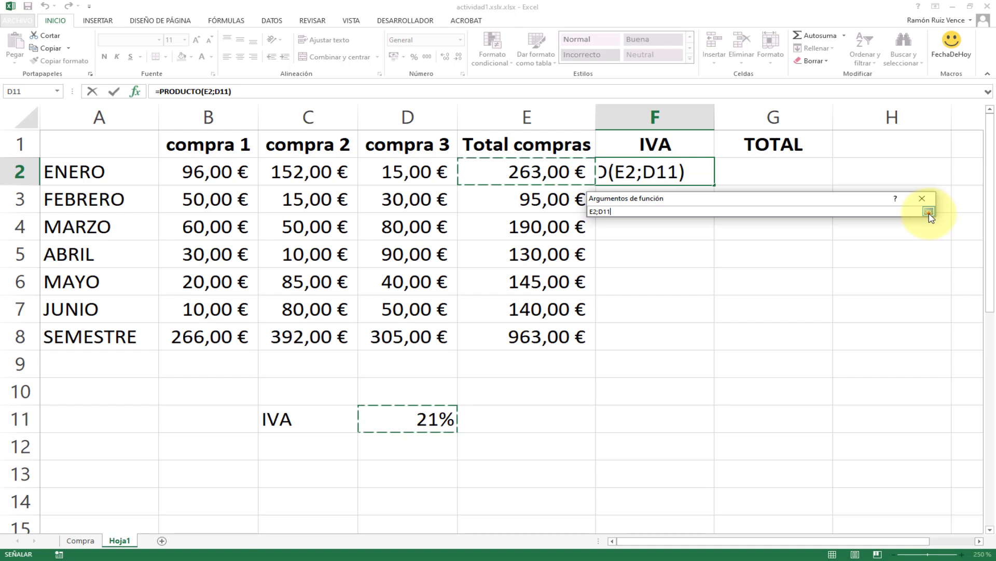
left_click(928, 213)
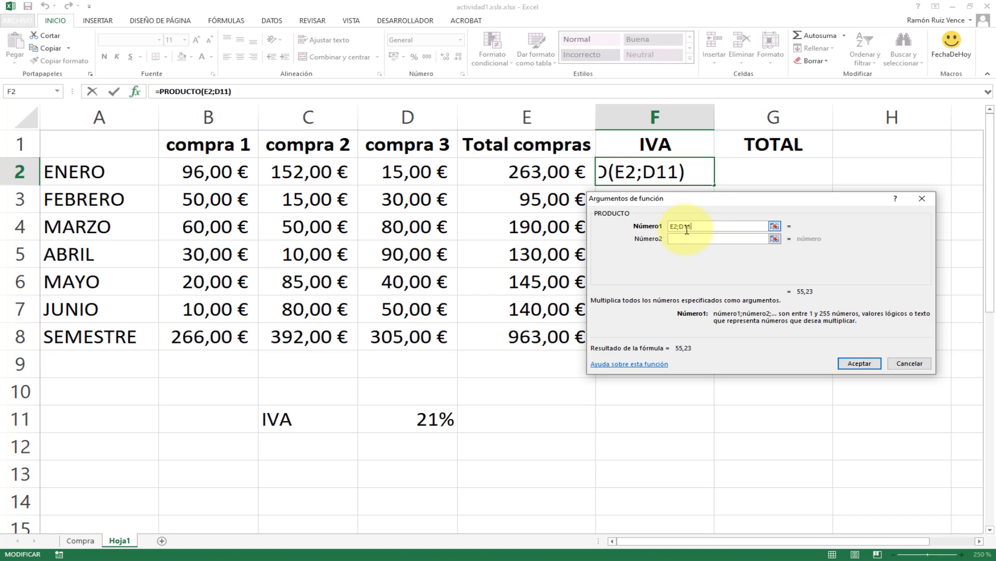
left_click(855, 362)
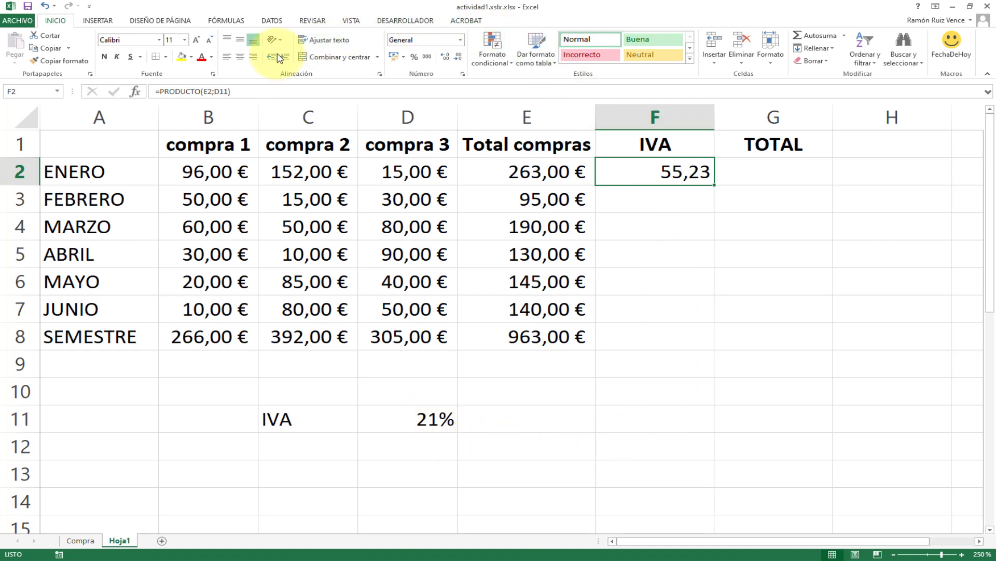
Make the rate reference in the F2 formula absolute as $D$11 and fill the formula down to F7
left_click(231, 93)
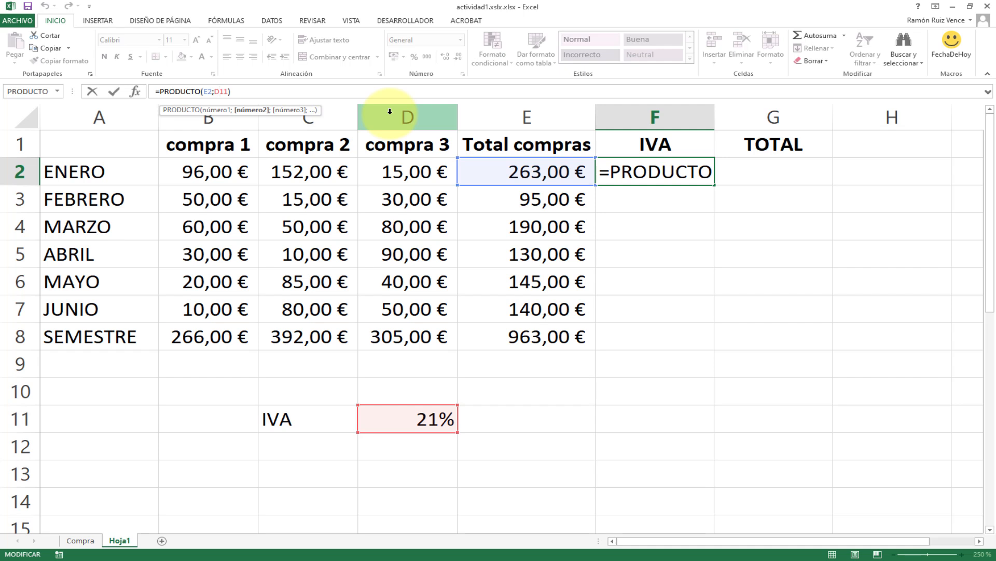
key("F4")
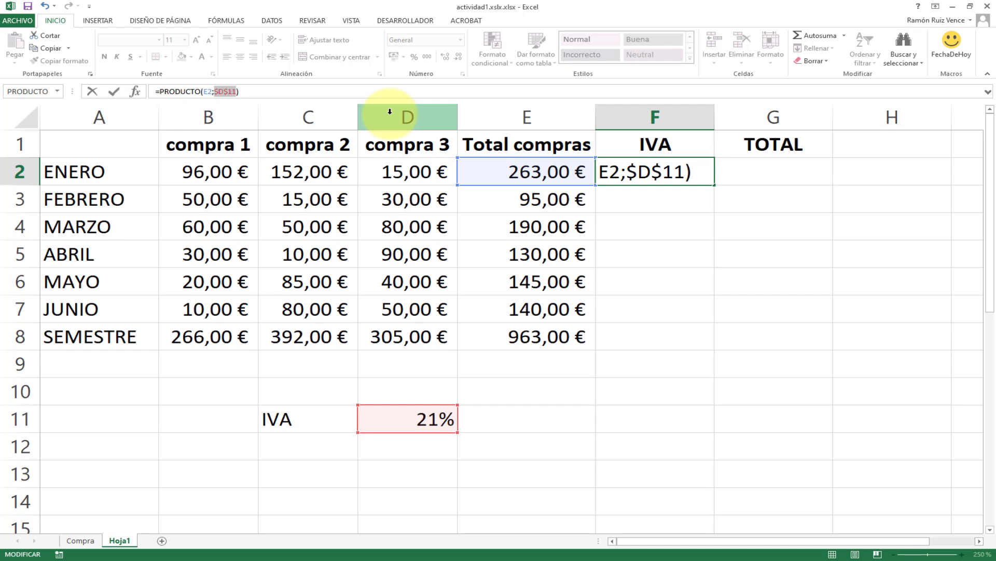
key("Return")
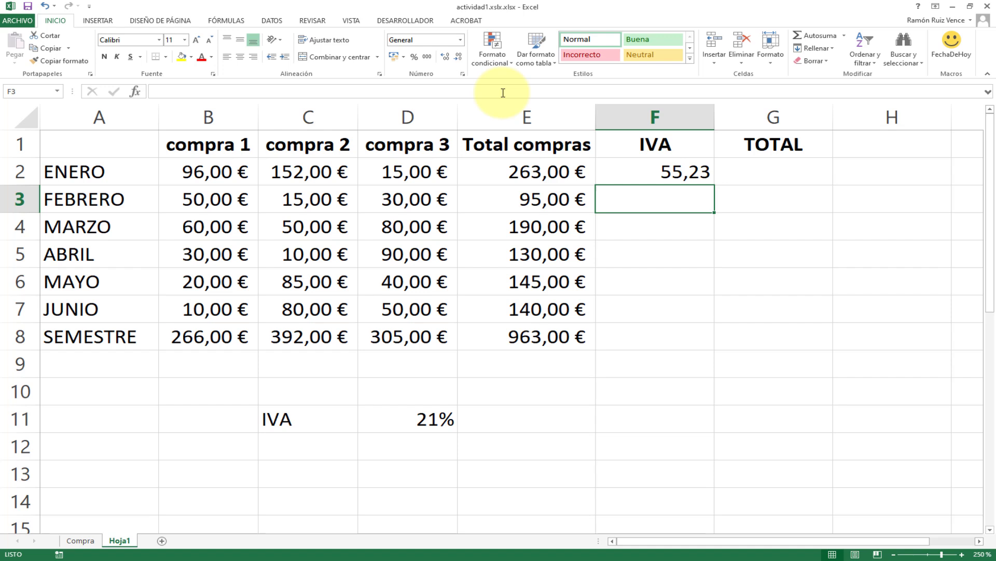
left_click(666, 169)
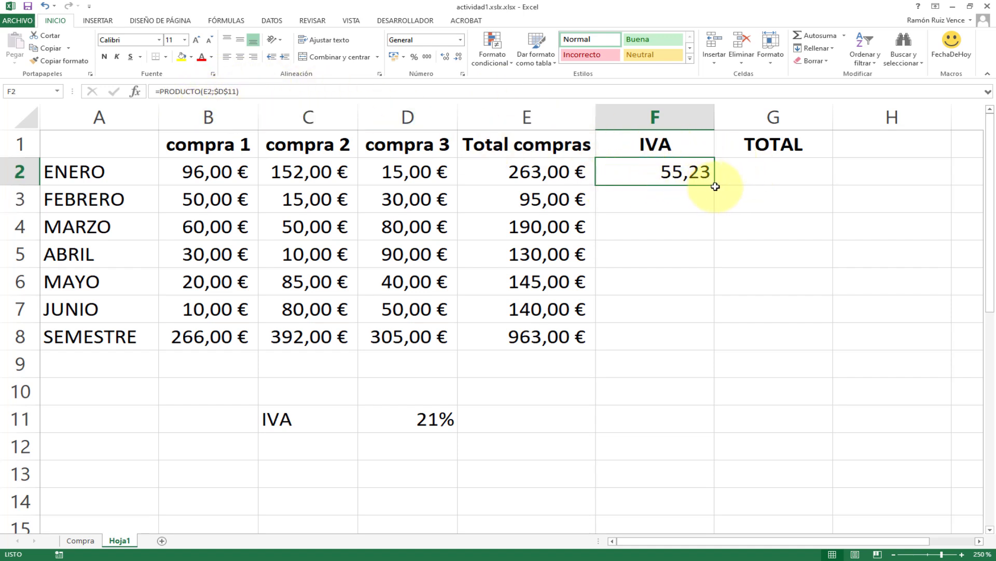
left_click_drag(716, 196, 709, 330)
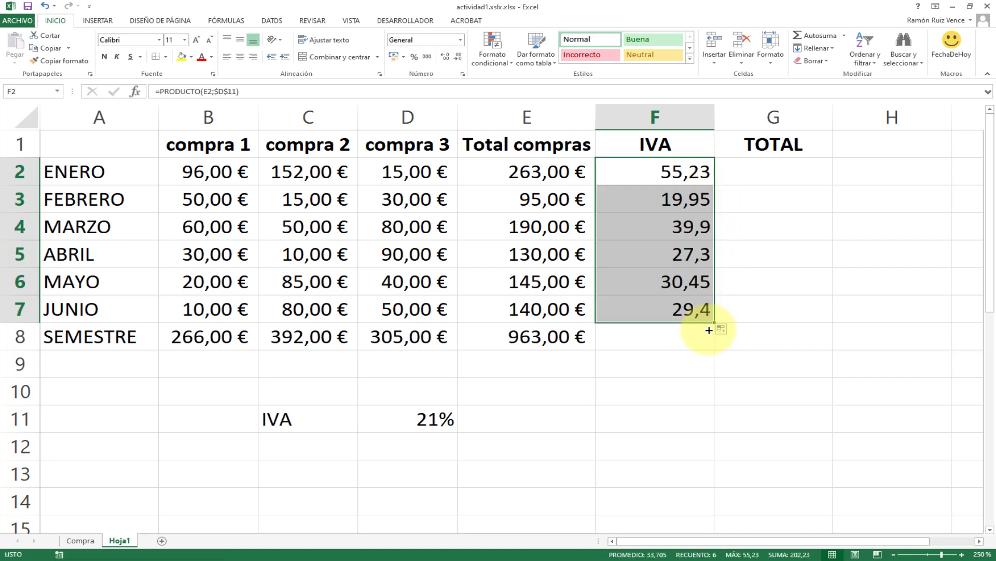
Trace the cells referenced by the FEBRERO and MAYO IVA formulas in F3 and F6
left_click(690, 203)
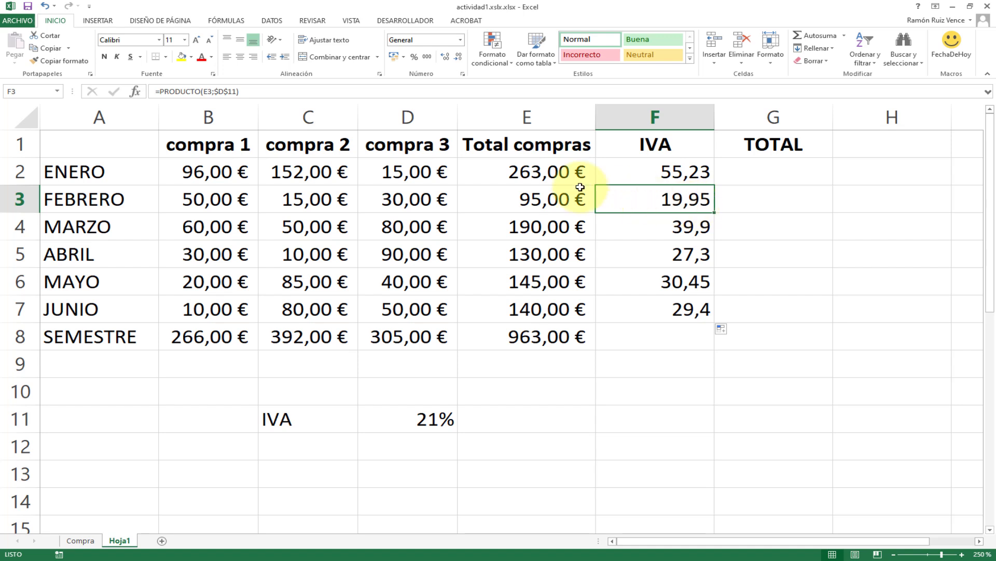
left_click(206, 91)
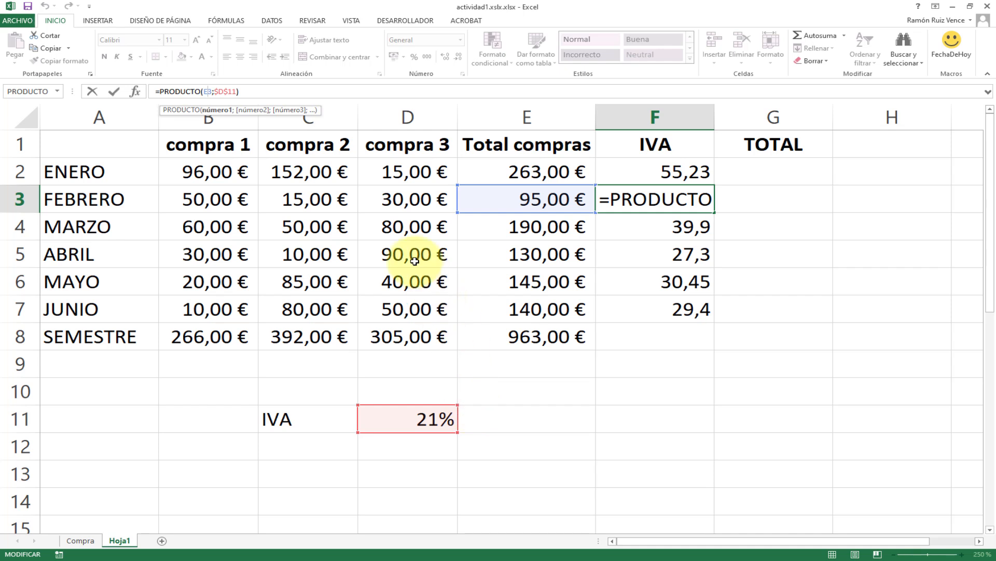
key("ctrl+Return")
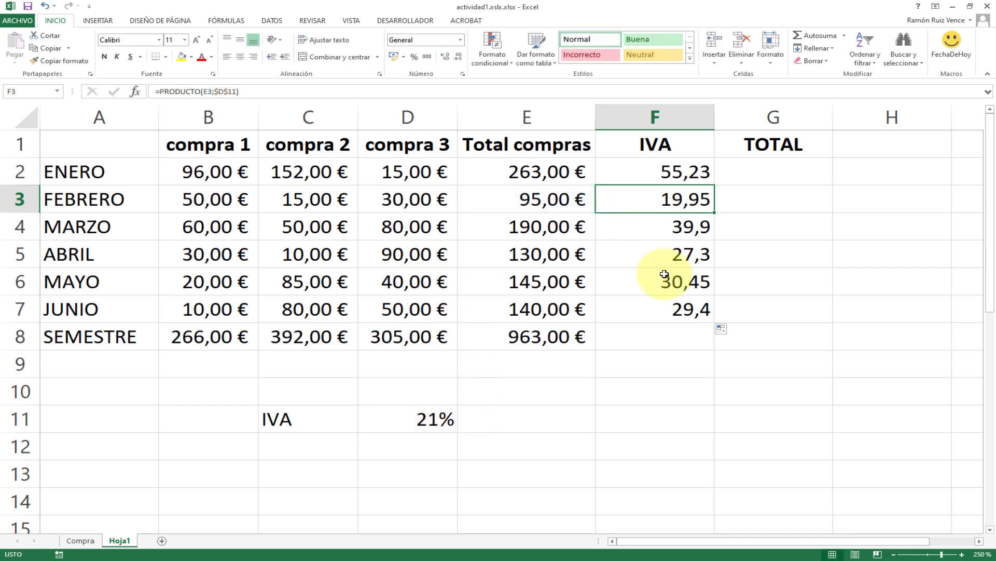
left_click(674, 282)
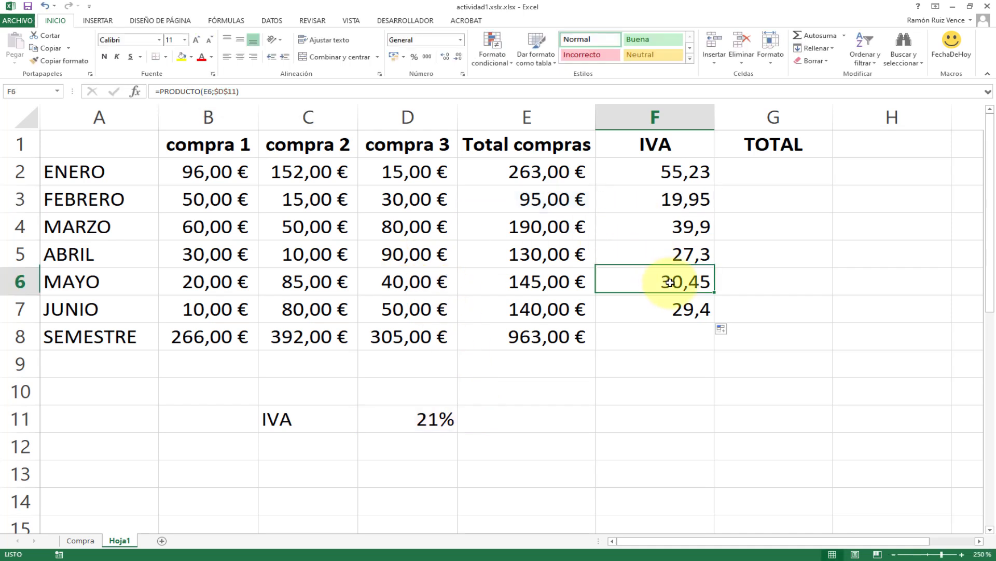
left_click(193, 91)
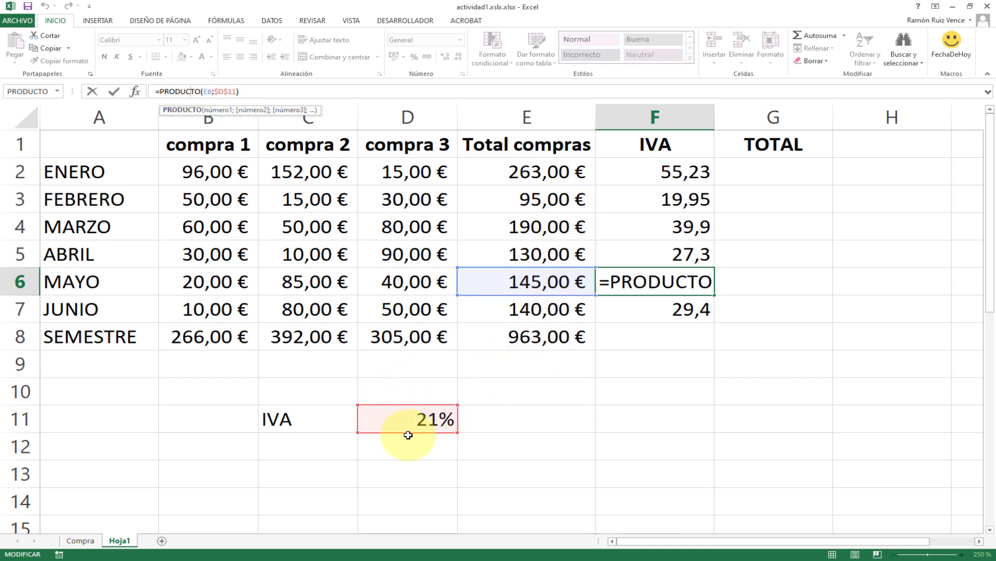
key("ctrl+Return")
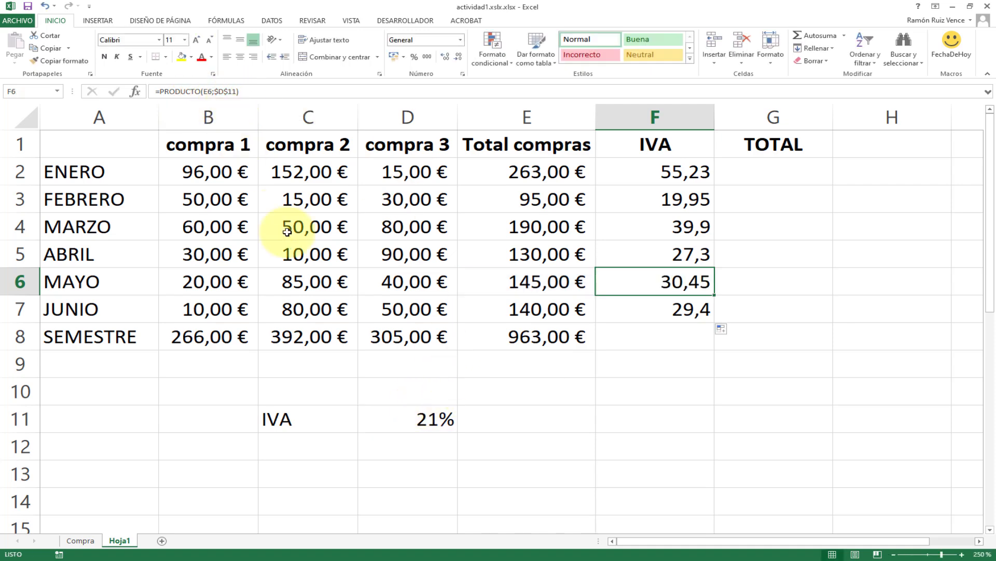
Test the IVA formulas by changing the rate in D11 to 16% and setting it back to 21%
left_click(429, 418)
type("16")
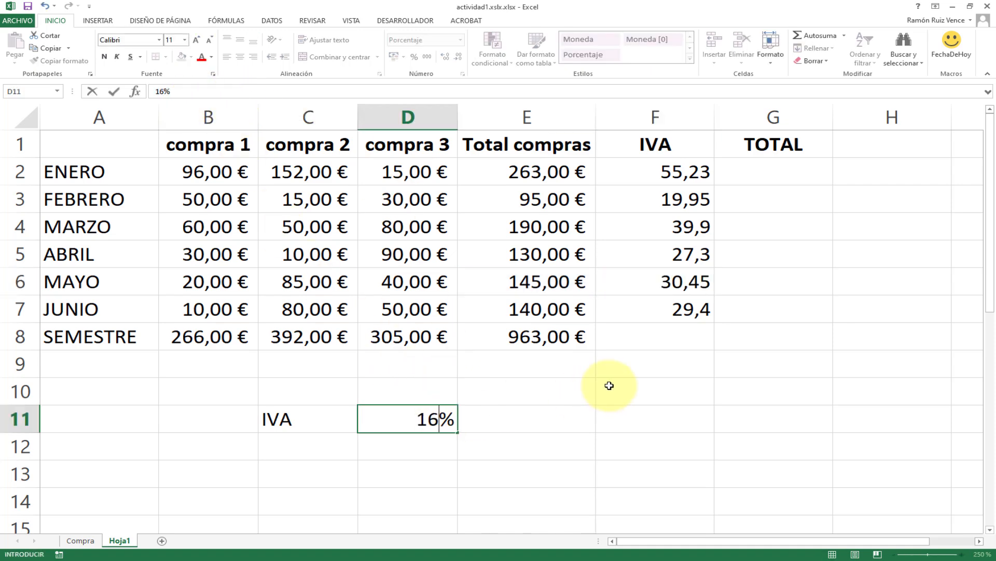
key("Return")
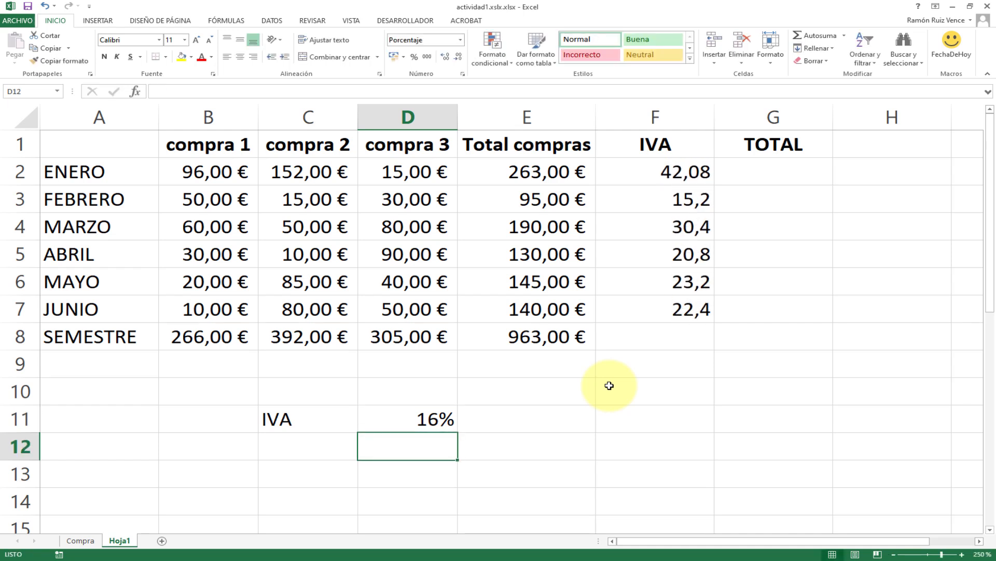
key("Up")
type("21")
key("Return")
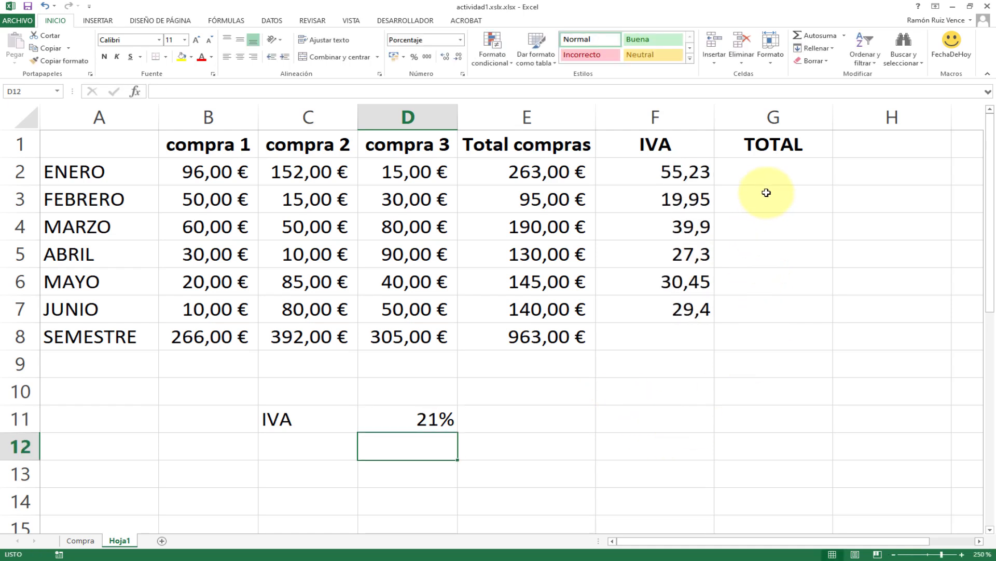
Total the ENERO purchases and IVA in G2 with =SUMA(E2:F2) and fill the formula down to G7
left_click(775, 175)
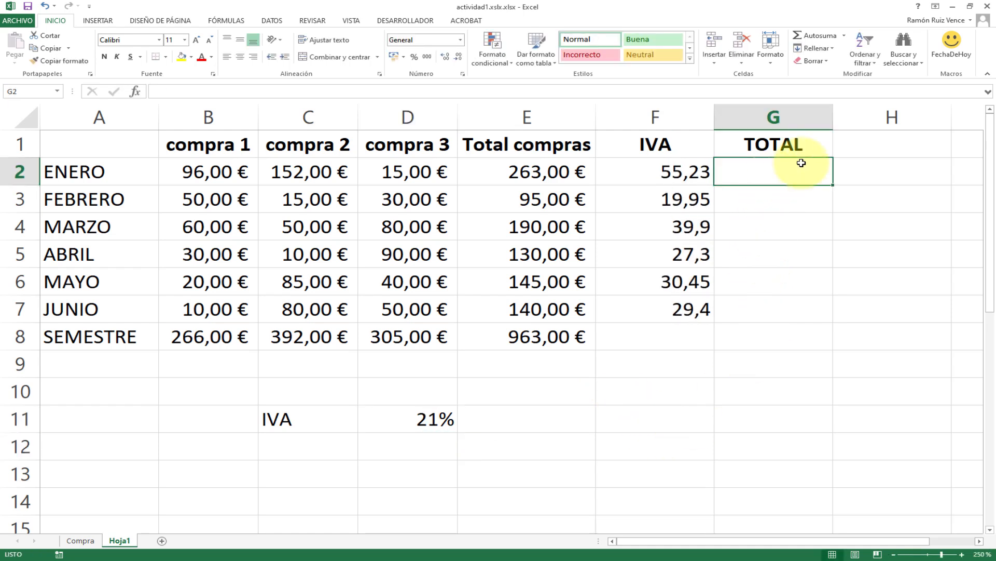
left_click(812, 39)
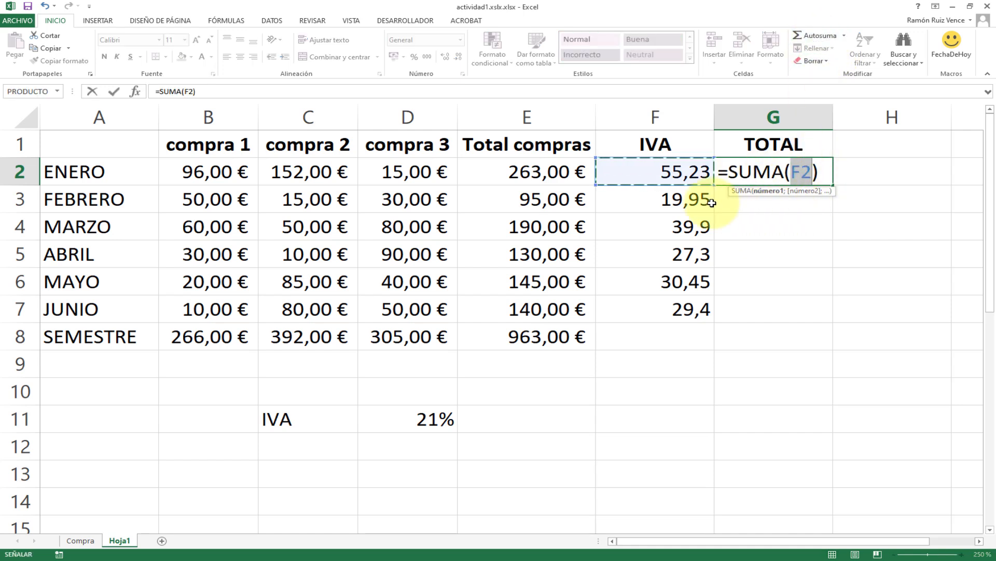
left_click_drag(548, 172, 672, 184)
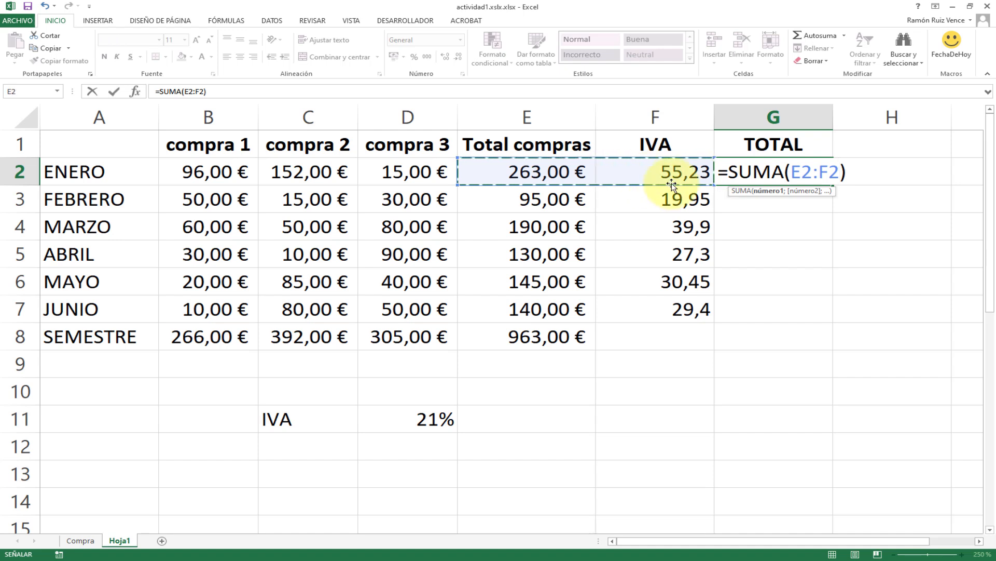
key("Return")
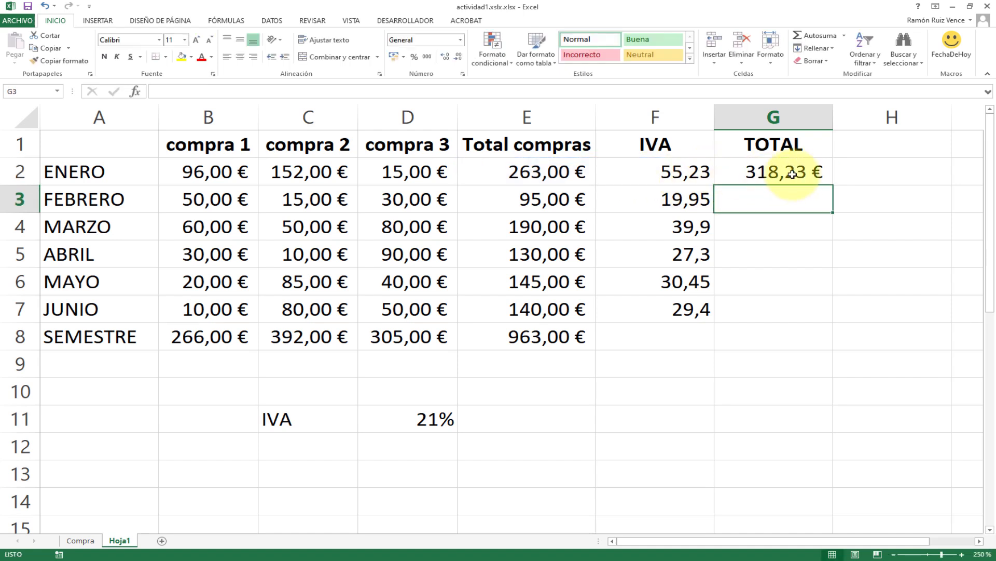
left_click(802, 173)
left_click_drag(834, 186, 827, 323)
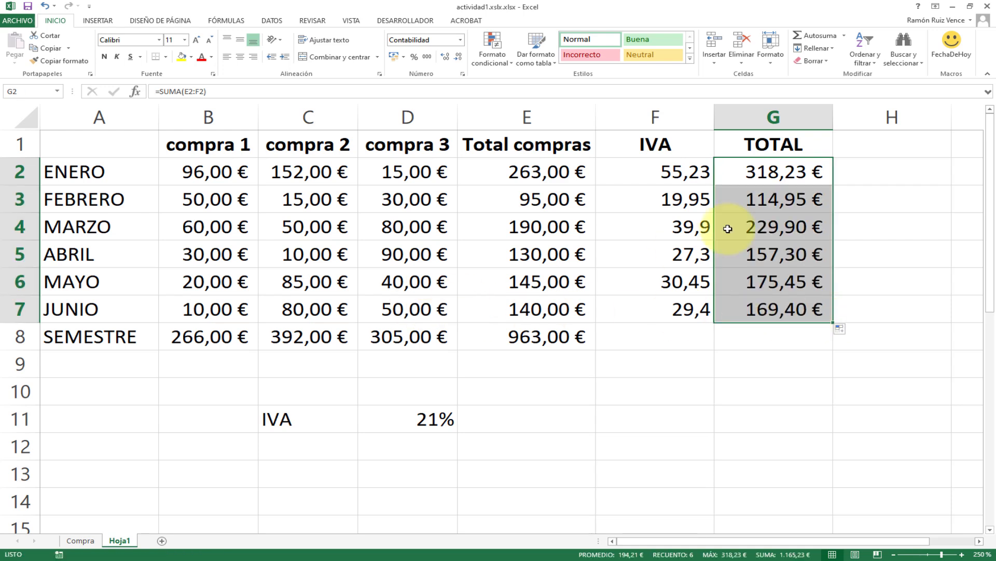
Format the IVA and TOTAL amounts in F2:G7 as euro accounting values with two decimals
left_click_drag(669, 171, 736, 311)
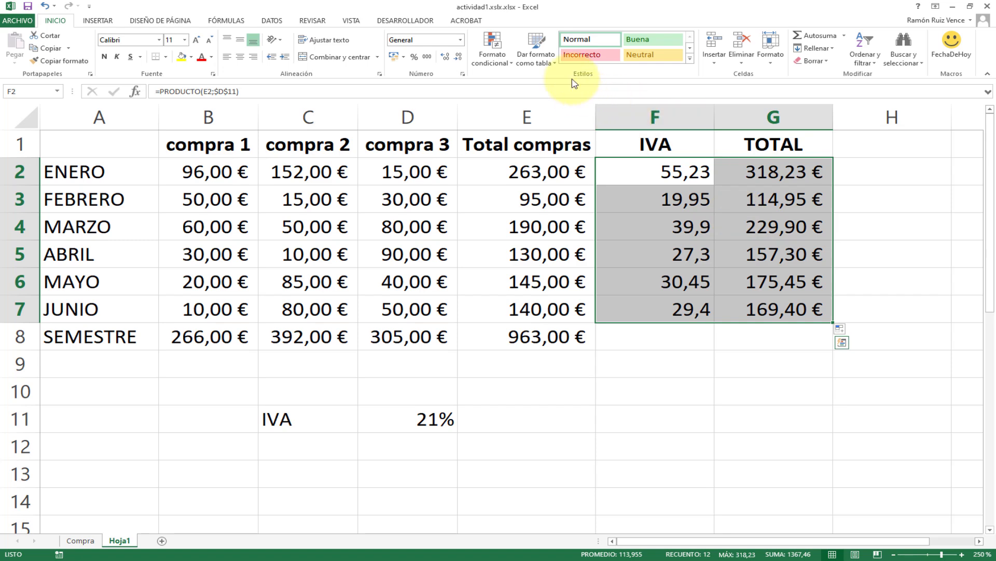
left_click(446, 58)
left_click(458, 59)
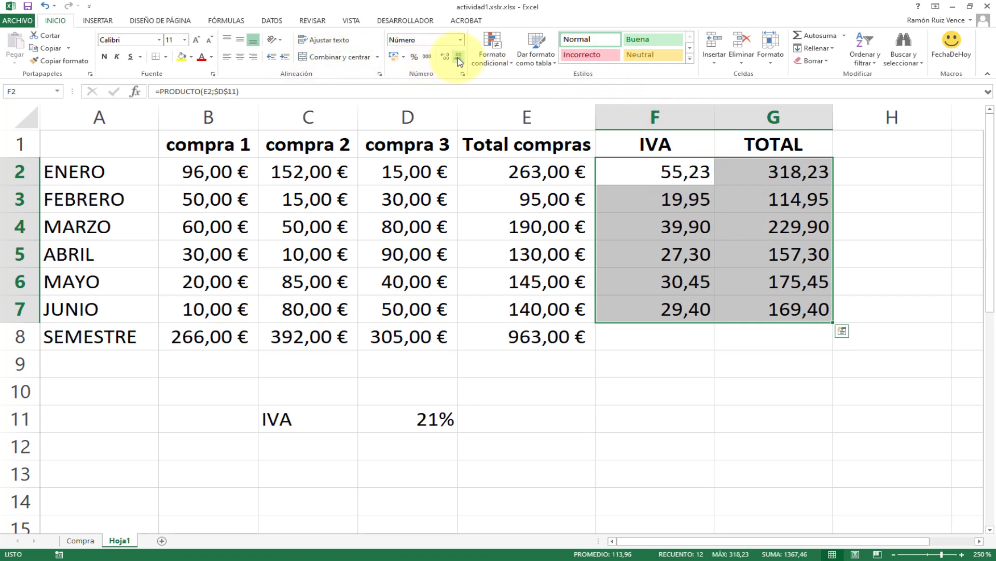
left_click(394, 57)
left_click(721, 254)
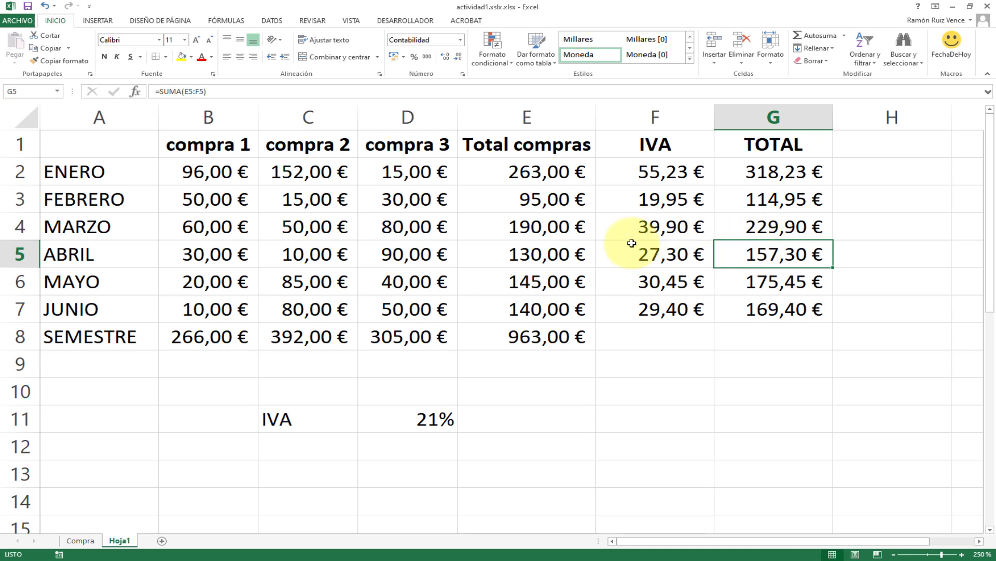
Check which cells the ENERO IVA formula in F2 references, including the rate in D11
left_click(606, 161)
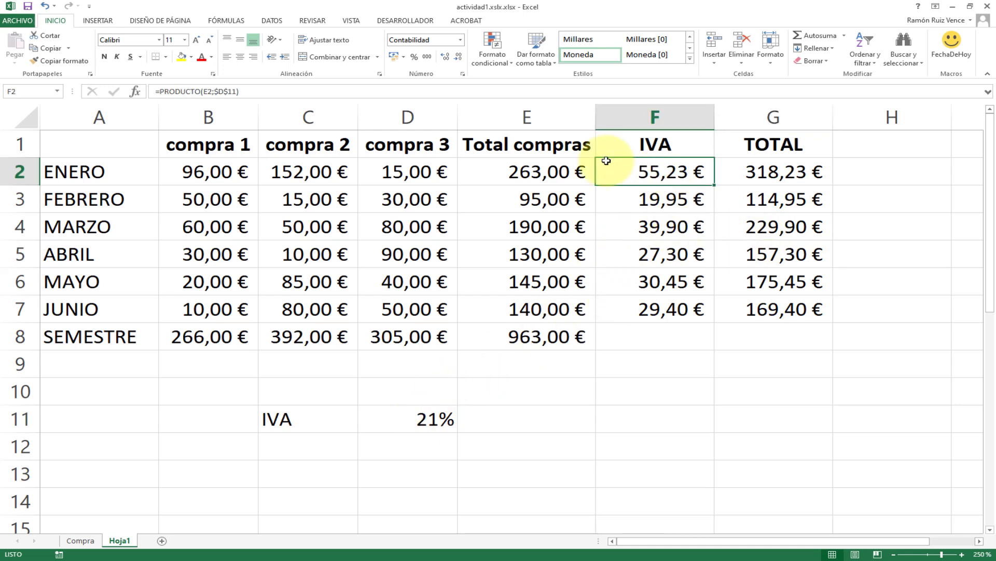
left_click(410, 410)
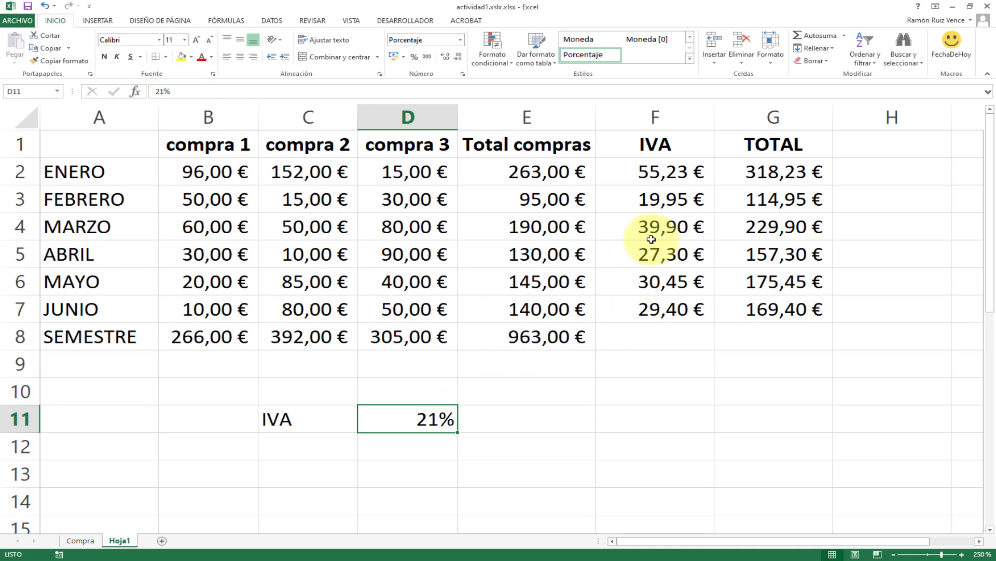
left_click(660, 168)
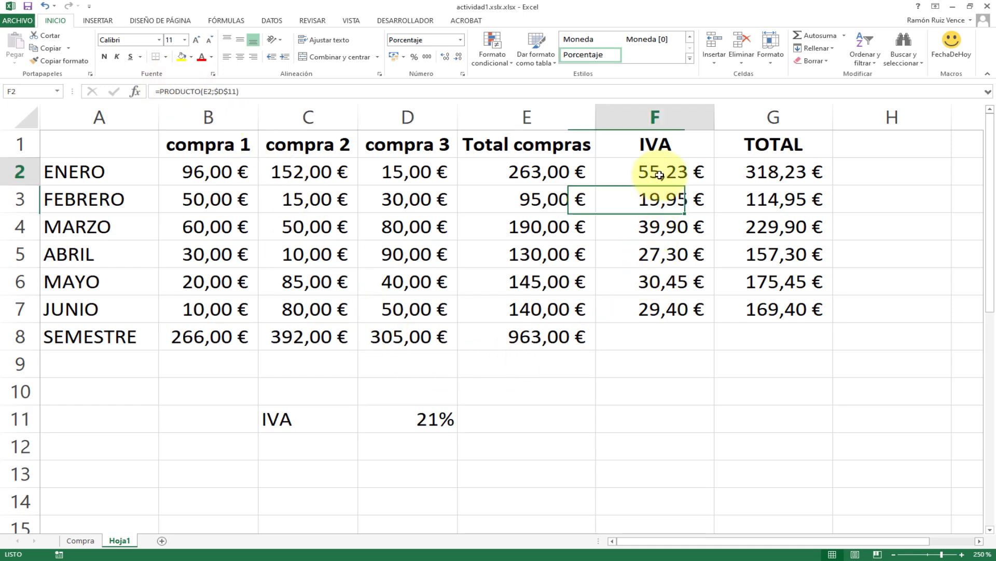
left_click(207, 91)
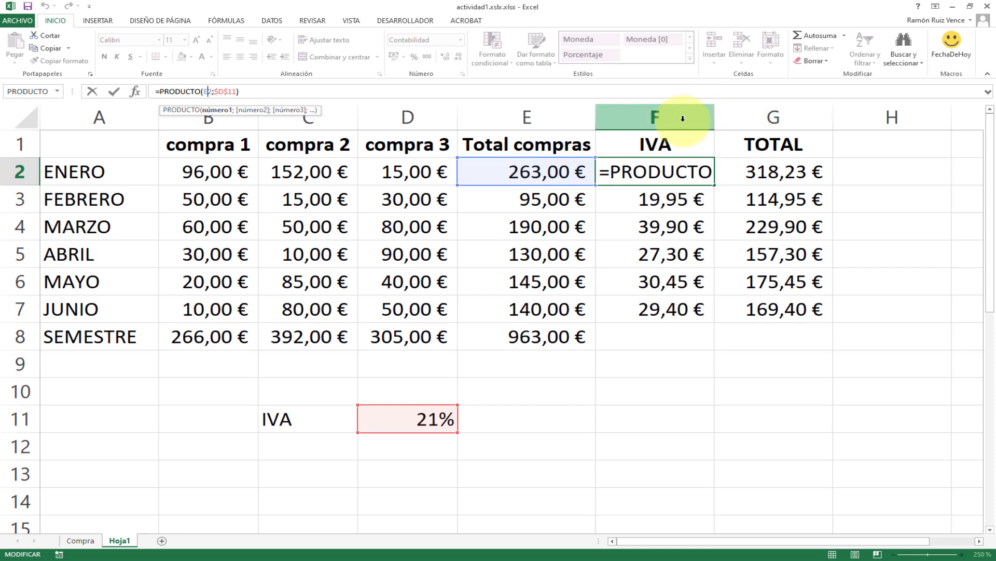
key("Escape")
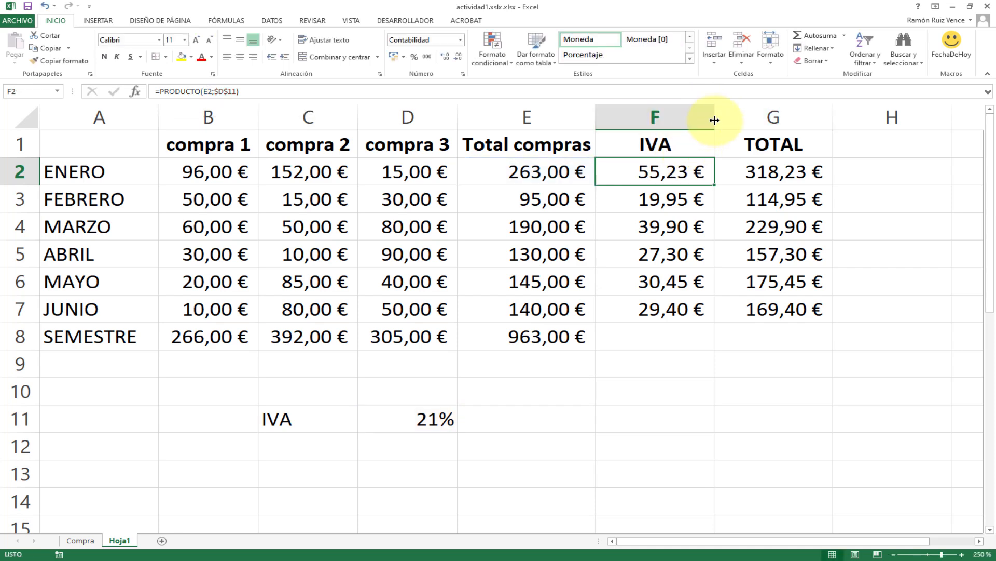
Widen column F to fit the full F2 formula and examine its absolute reference $D$11
left_click_drag(715, 117, 815, 117)
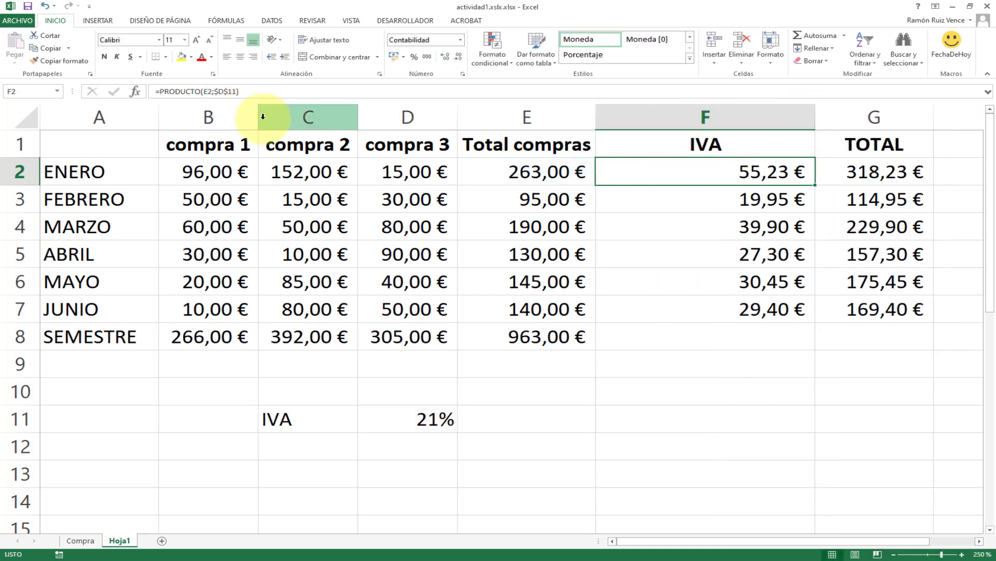
left_click(209, 93)
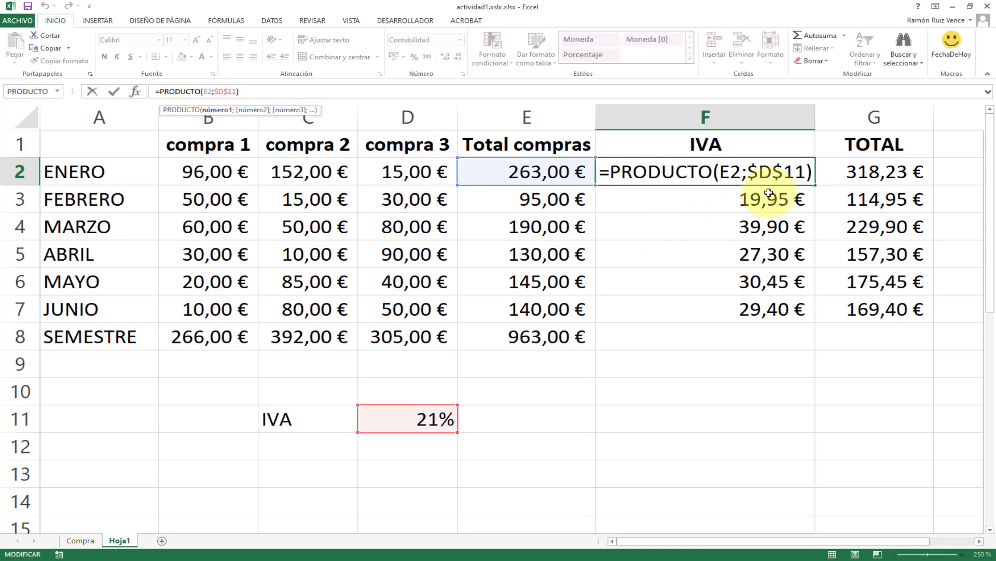
left_click(758, 176)
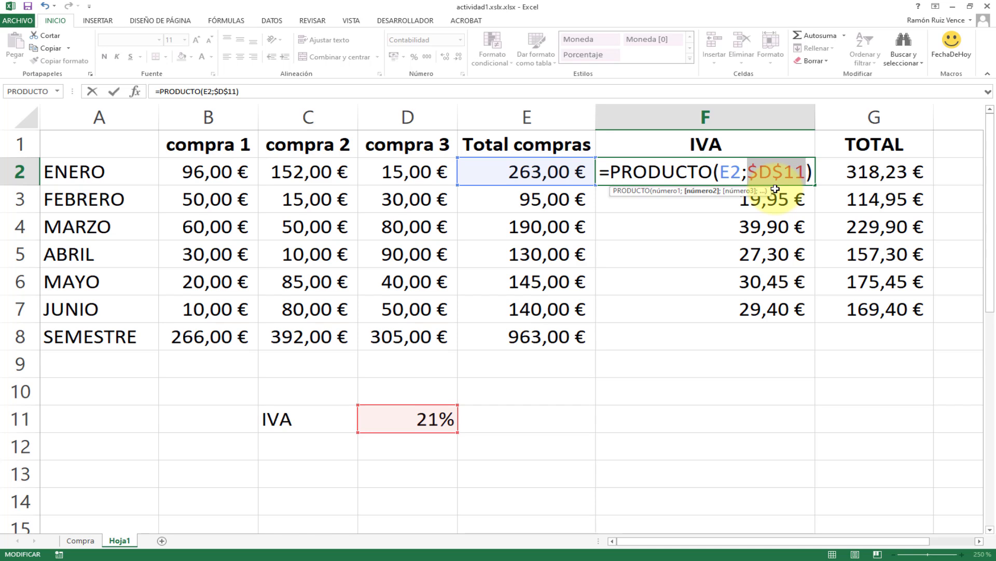
key("Return")
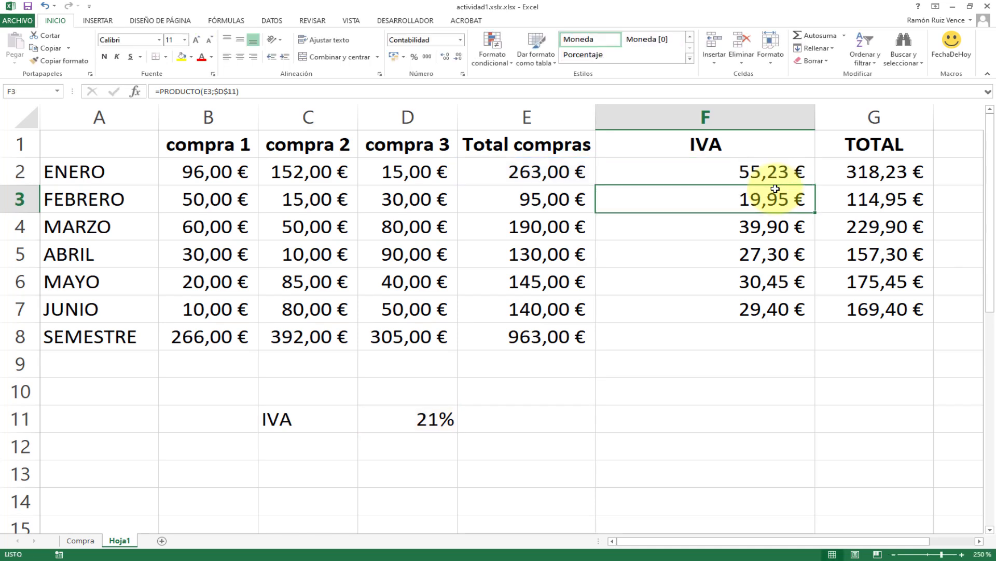